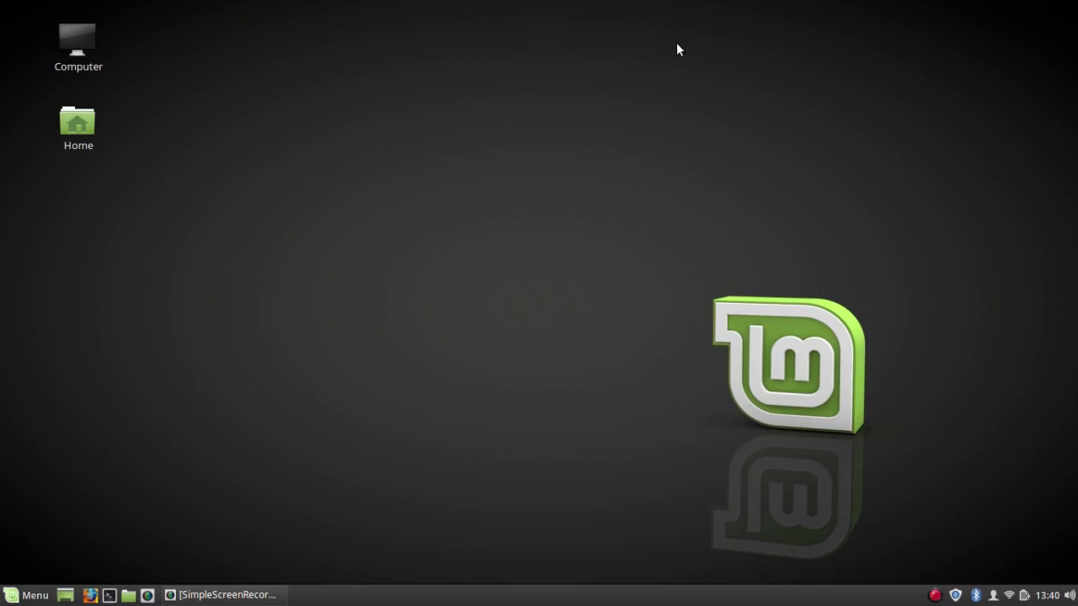
# - View the nearby wireless networks from the tray's network list, then close the list
pyautogui.click(1011, 596)
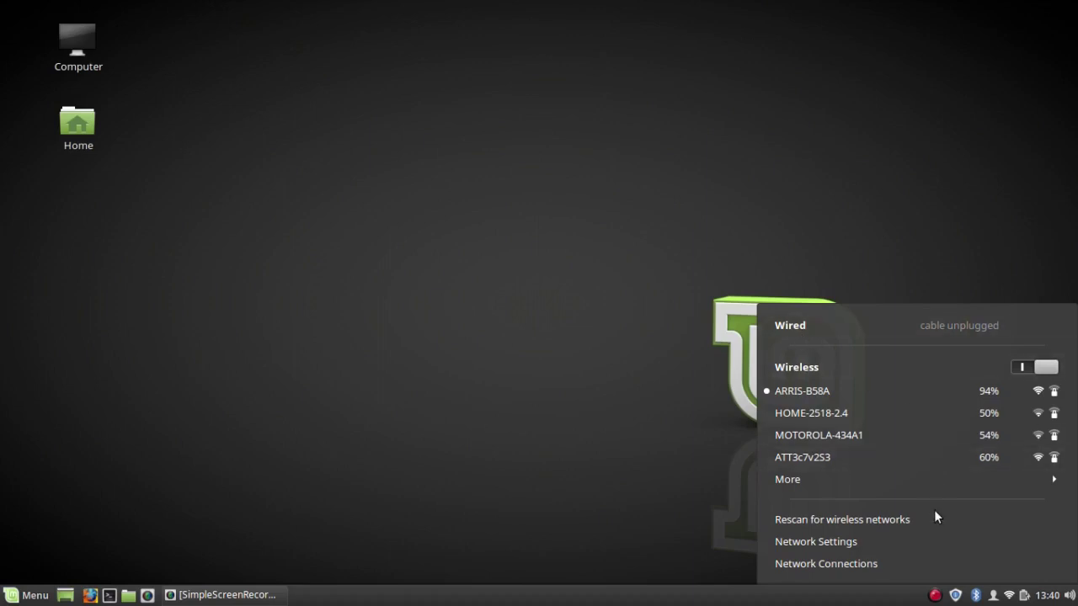
pyautogui.click(1012, 596)
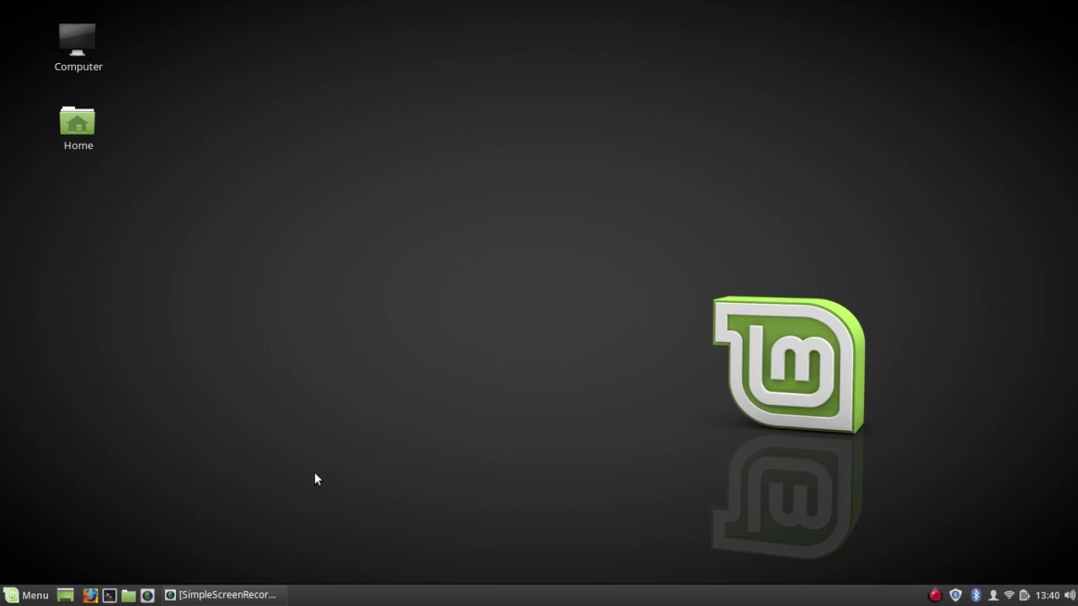
# - Launch Software Manager from the Cinnamon menu favourites
pyautogui.click(13, 598)
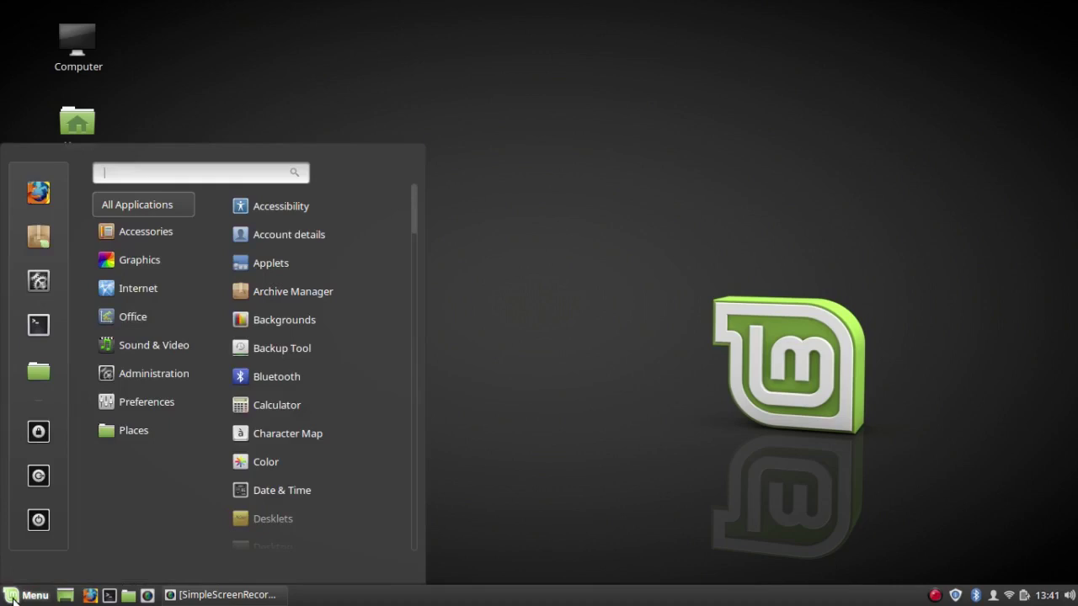
pyautogui.click(35, 245)
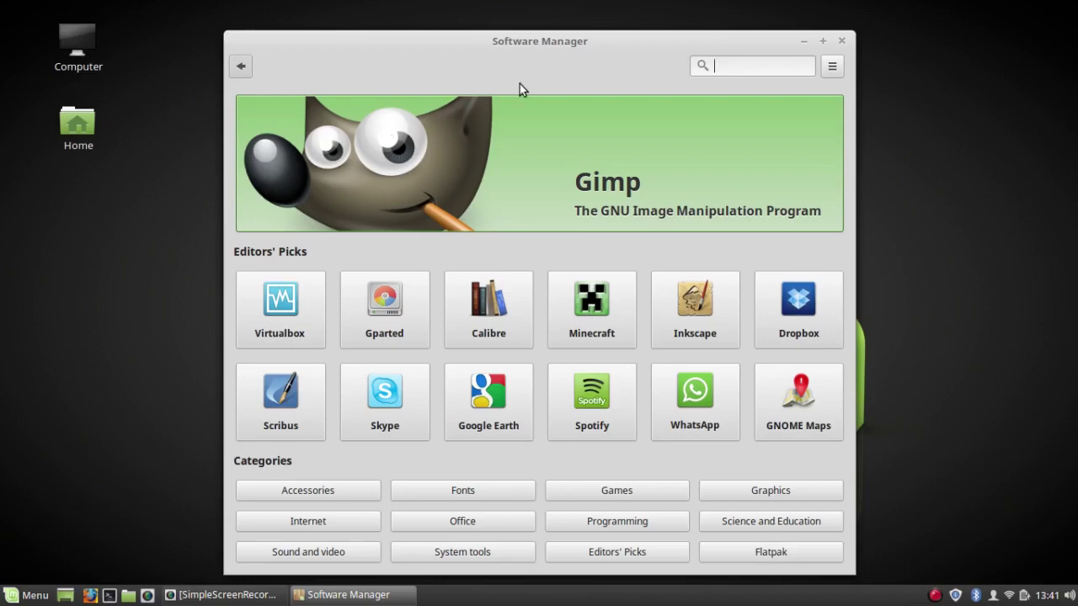
# - Maximize Software Manager and browse Sound and video apps like VLC, Audacity and Rhythmbox
pyautogui.click(821, 39)
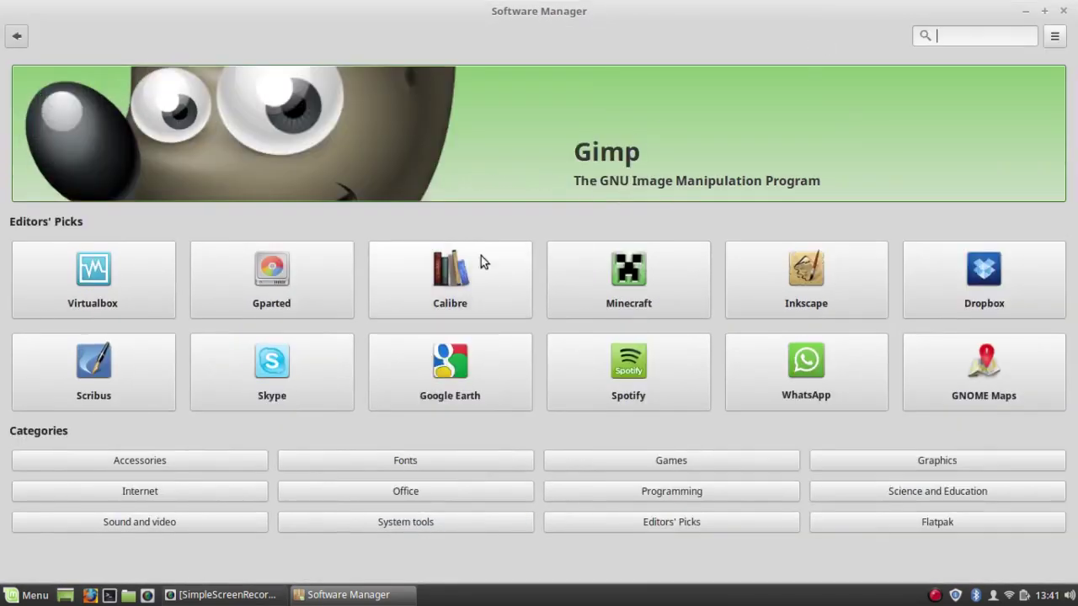
pyautogui.click(182, 523)
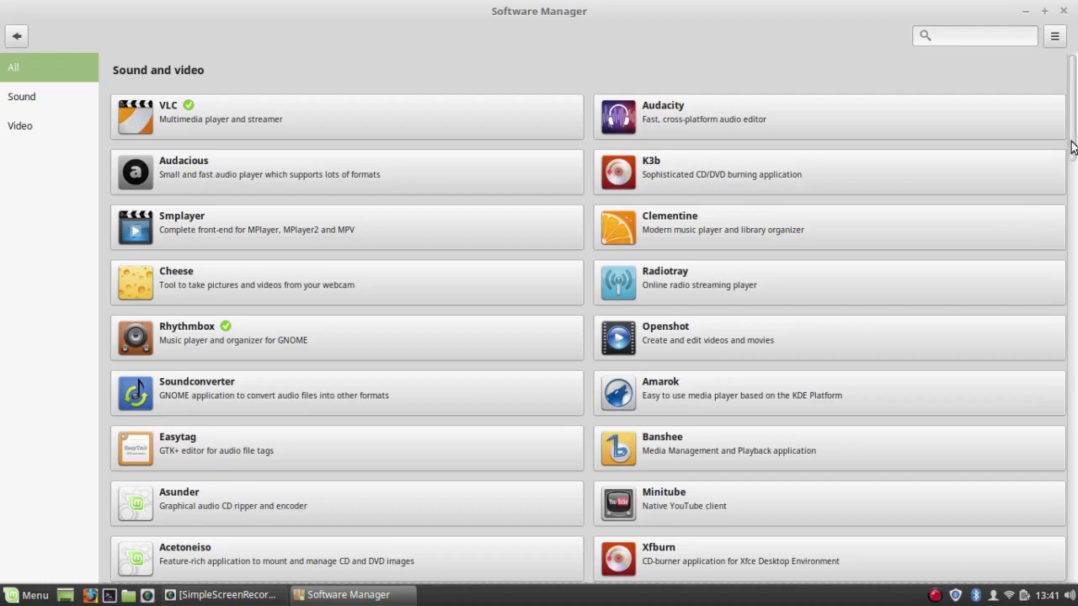
pyautogui.moveTo(1071, 145); pyautogui.dragTo(1042, 59)
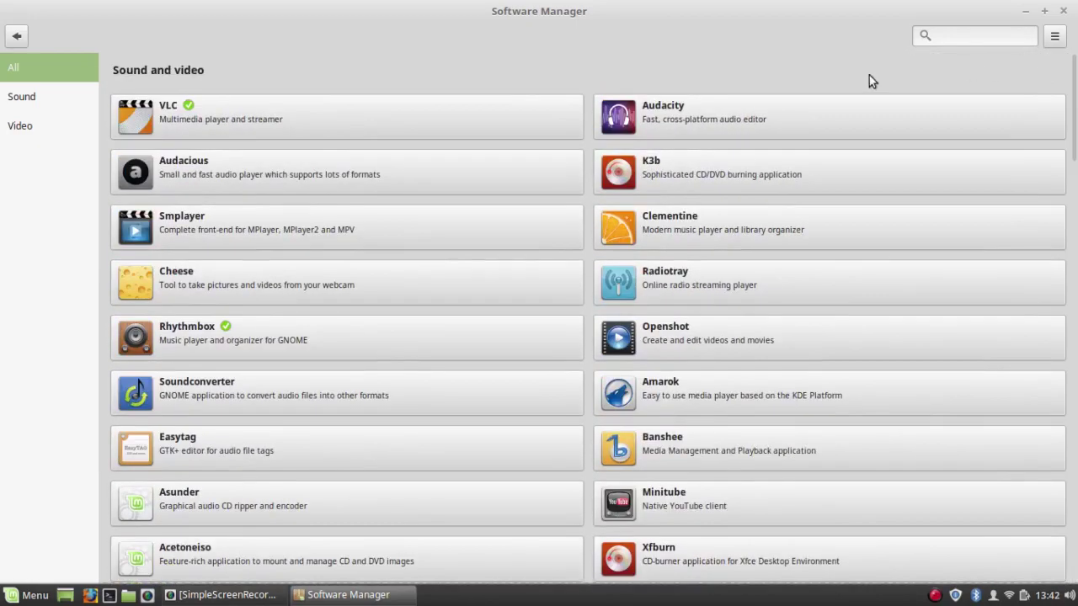
# - Open the Flatpak category and filter it to Flathub apps such as Agenda, Discord and Bookworm
pyautogui.click(17, 39)
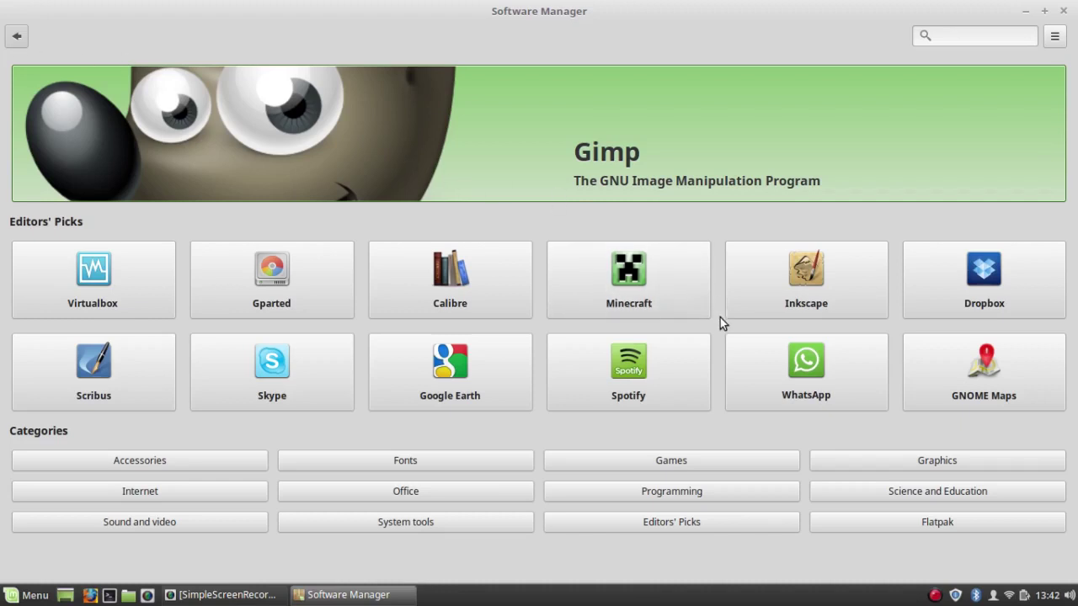
pyautogui.click(912, 522)
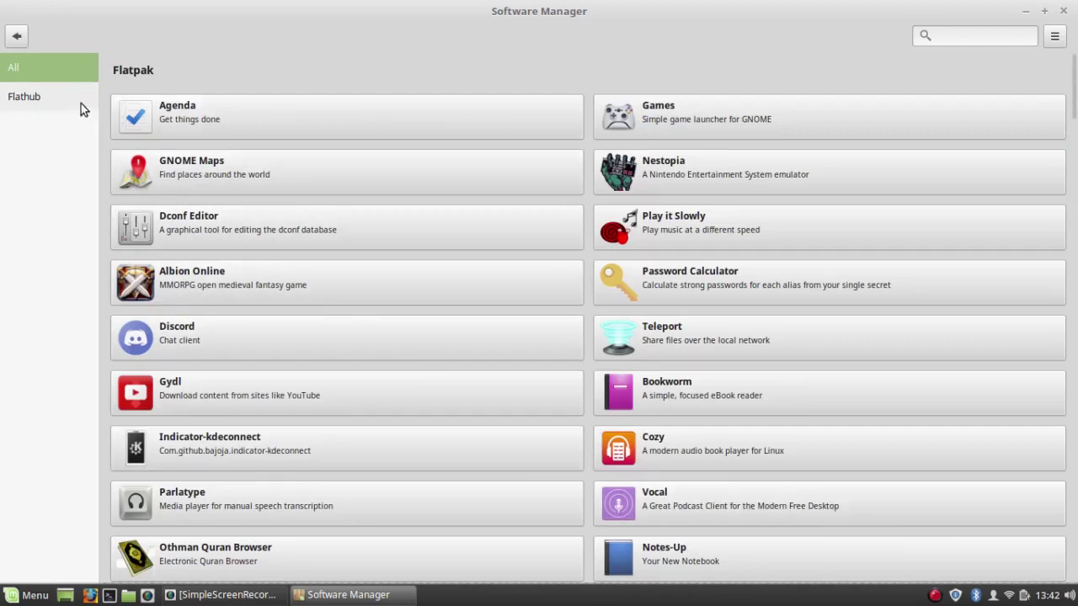
pyautogui.click(37, 106)
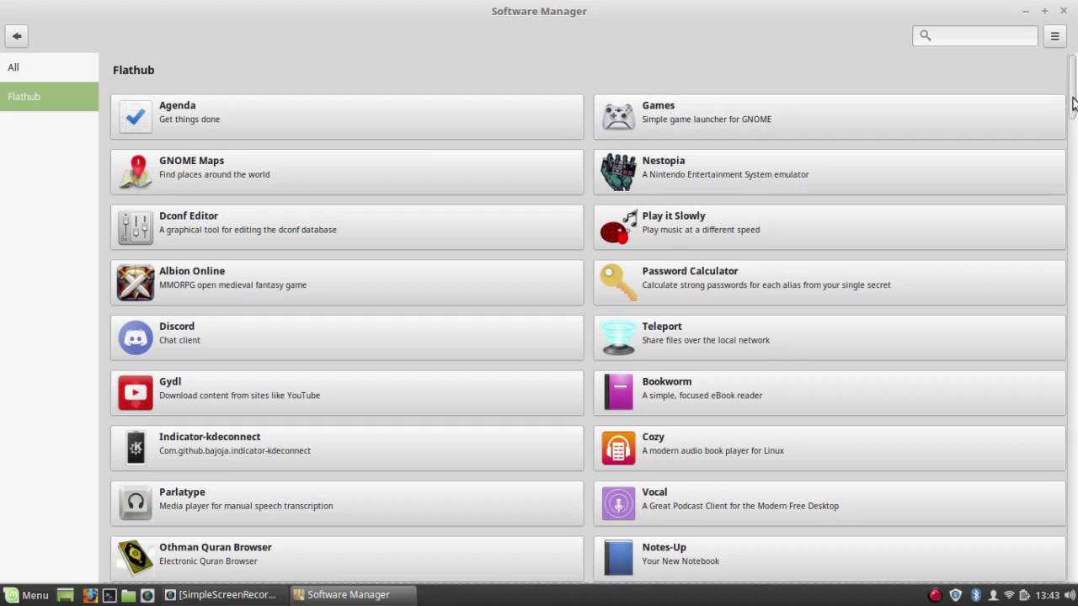
pyautogui.scroll(-3, 1073, 118)
pyautogui.moveTo(1073, 132); pyautogui.dragTo(1071, 78)
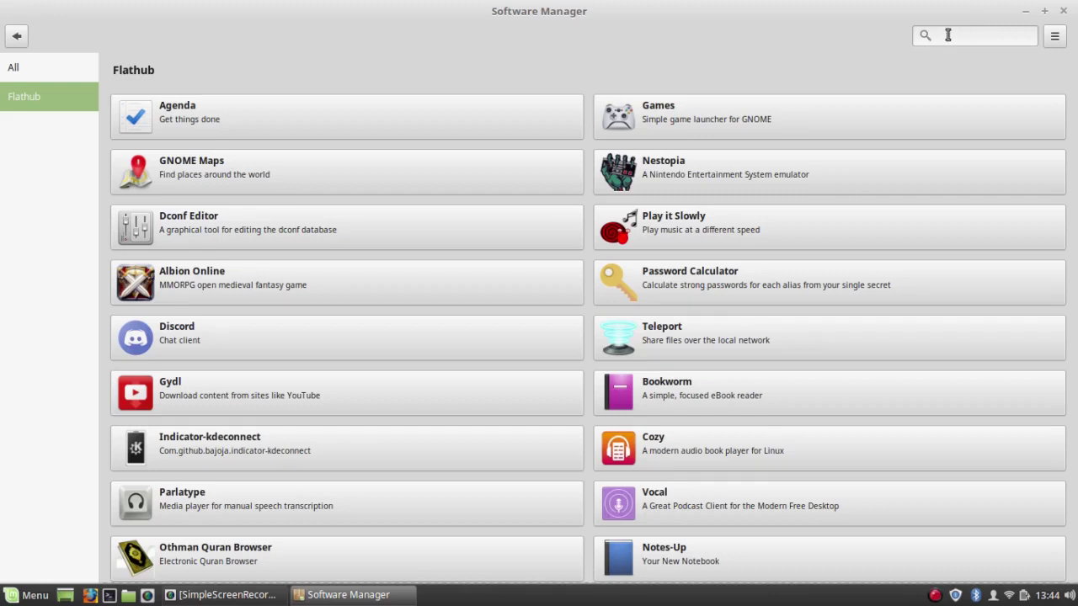
# - Search 'libreoffice' and review which Writer, Calc, Impress and Draw packages are installed
pyautogui.press('Up')
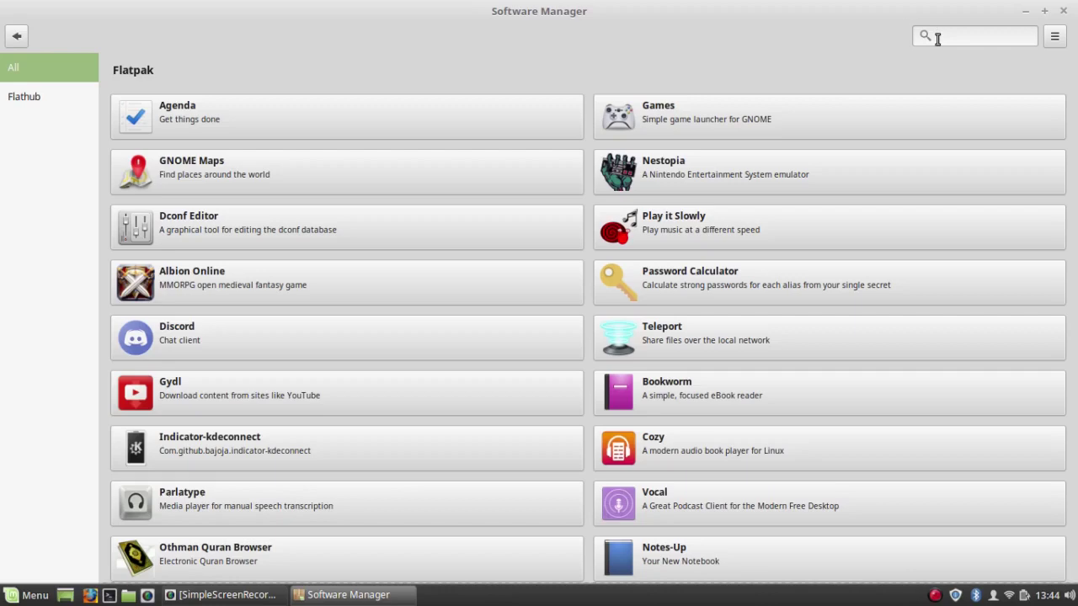
pyautogui.write('libre')
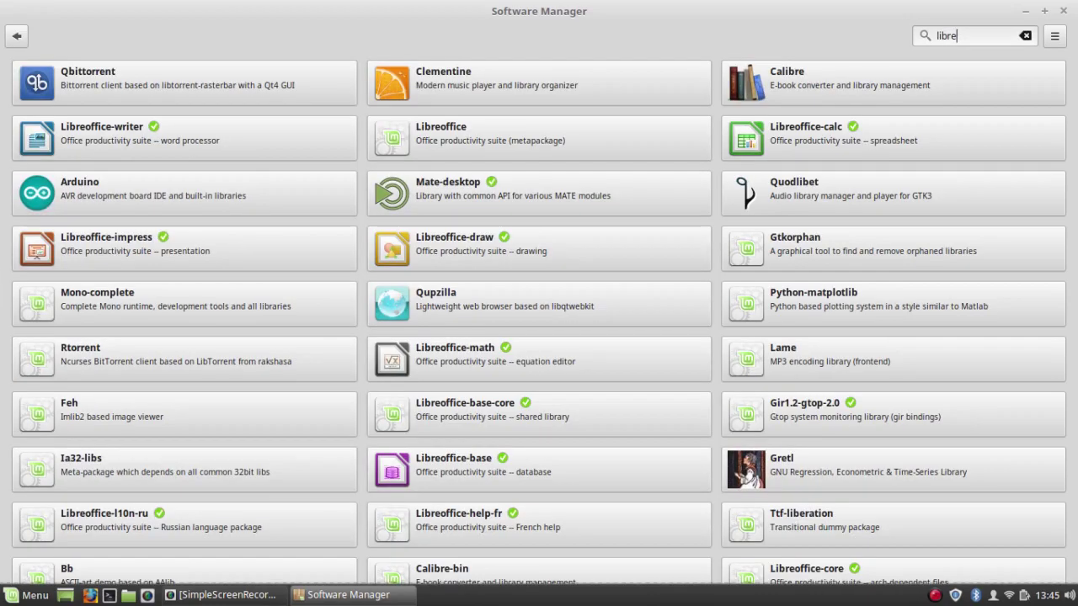
pyautogui.write('o')
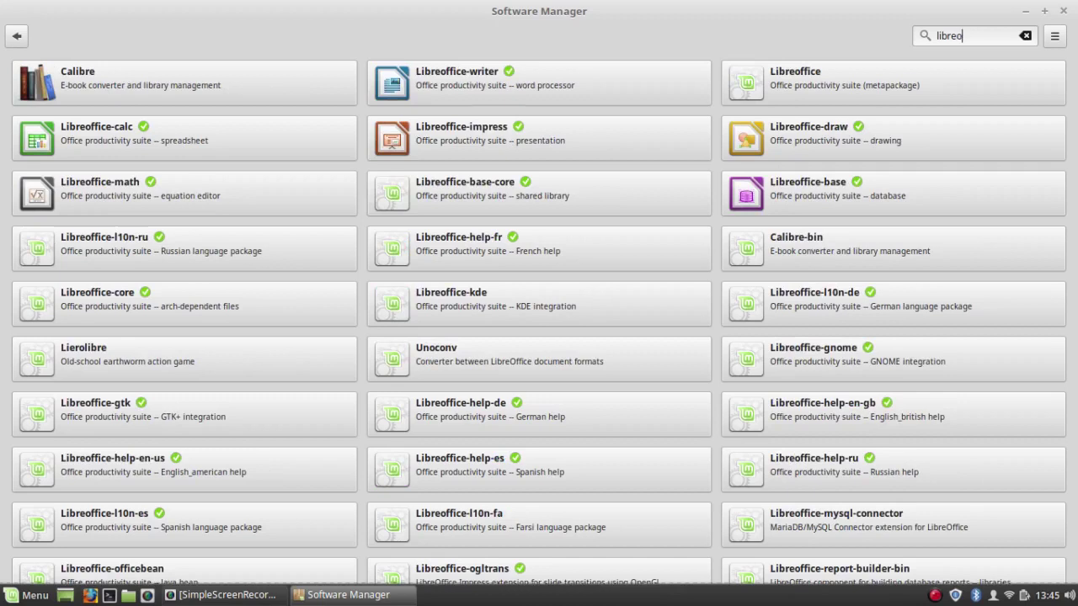
pyautogui.write('ffic')
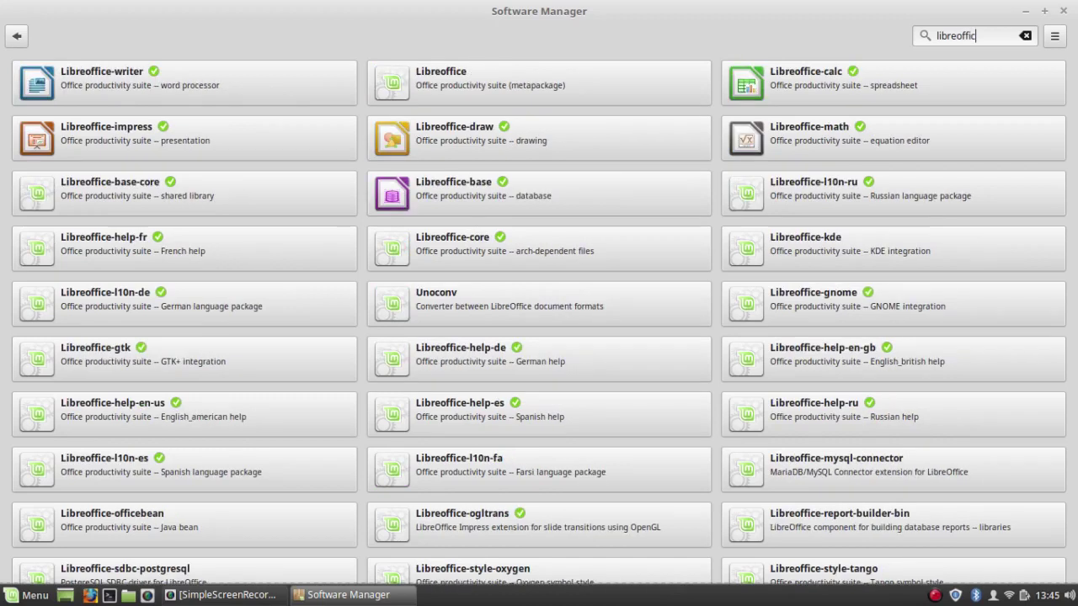
pyautogui.write('e')
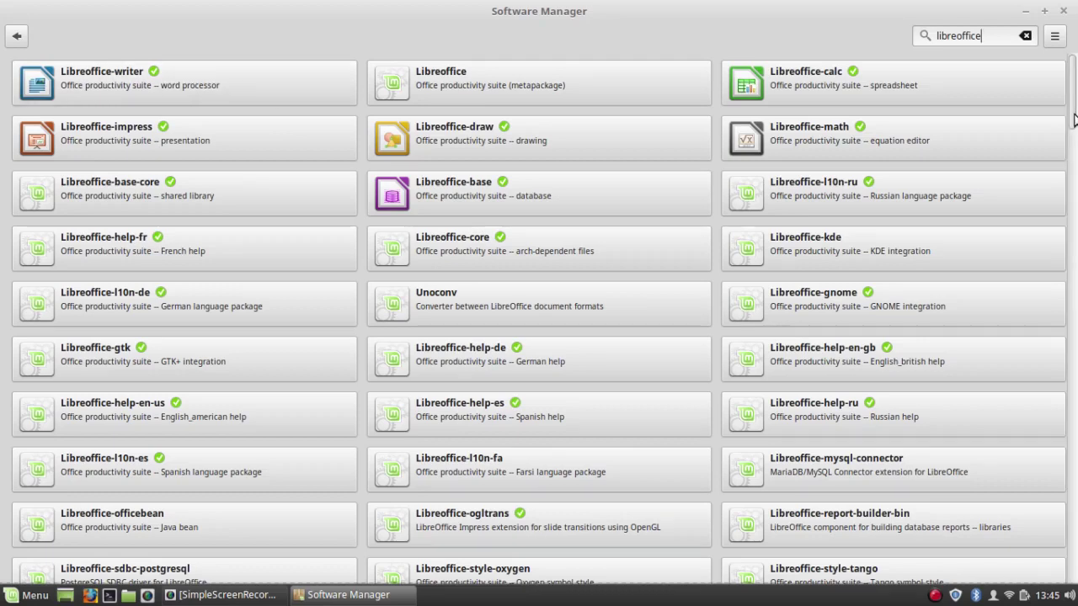
pyautogui.moveTo(1074, 120)
pyautogui.mouseDown()
pyautogui.moveTo(1073, 183)
pyautogui.moveTo(1072, 103)
pyautogui.mouseUp()
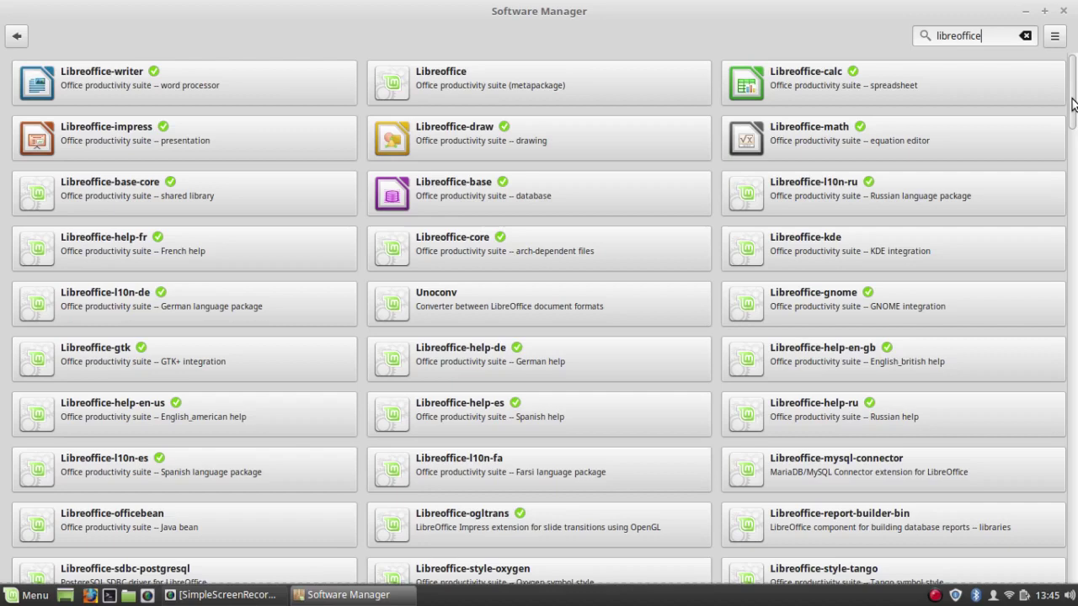
# - Reopen the Flatpak category from home and scroll down until the LibreOffice suite appears
pyautogui.click(15, 38)
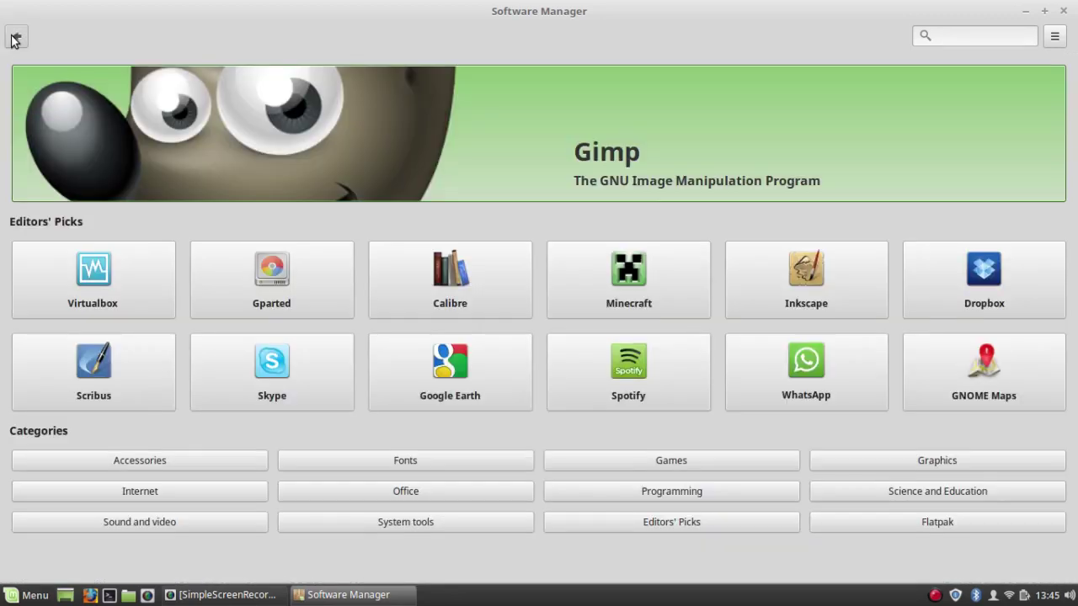
pyautogui.click(860, 526)
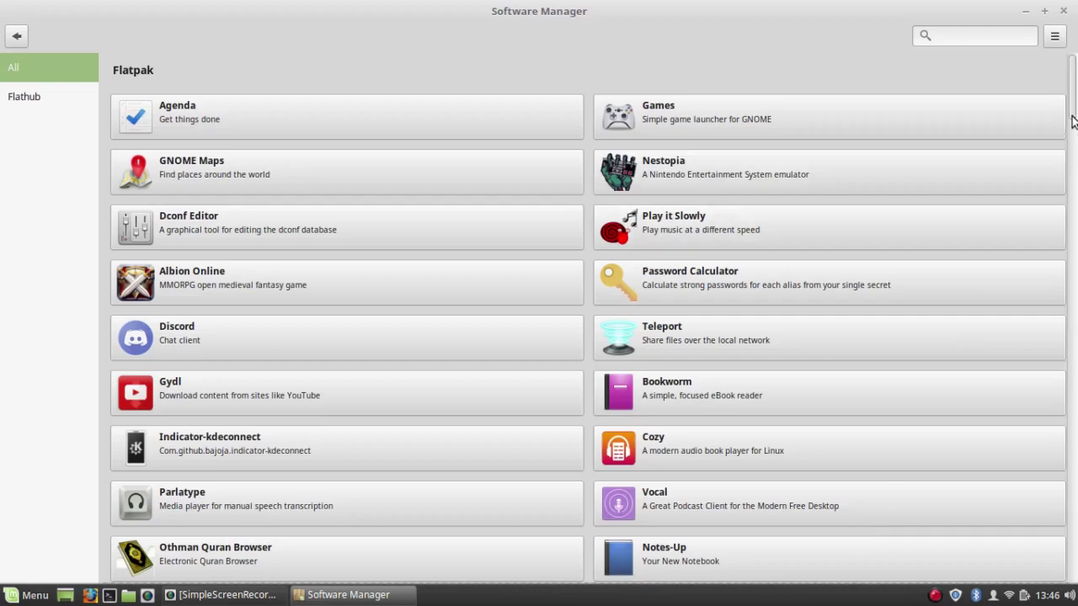
pyautogui.moveTo(1073, 99); pyautogui.dragTo(1073, 133)
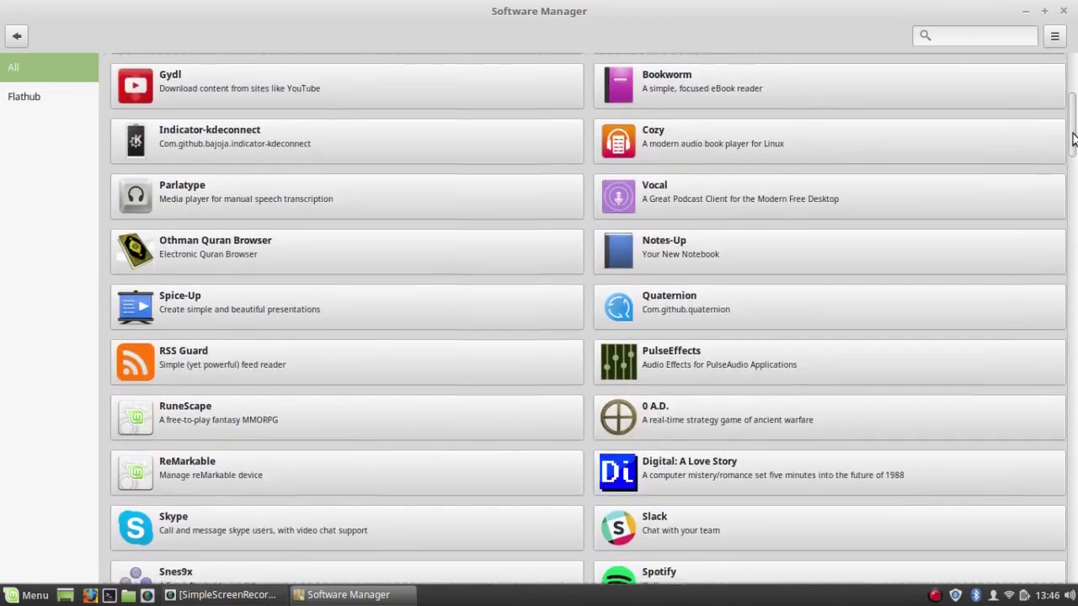
pyautogui.moveTo(1073, 139); pyautogui.dragTo(1075, 481)
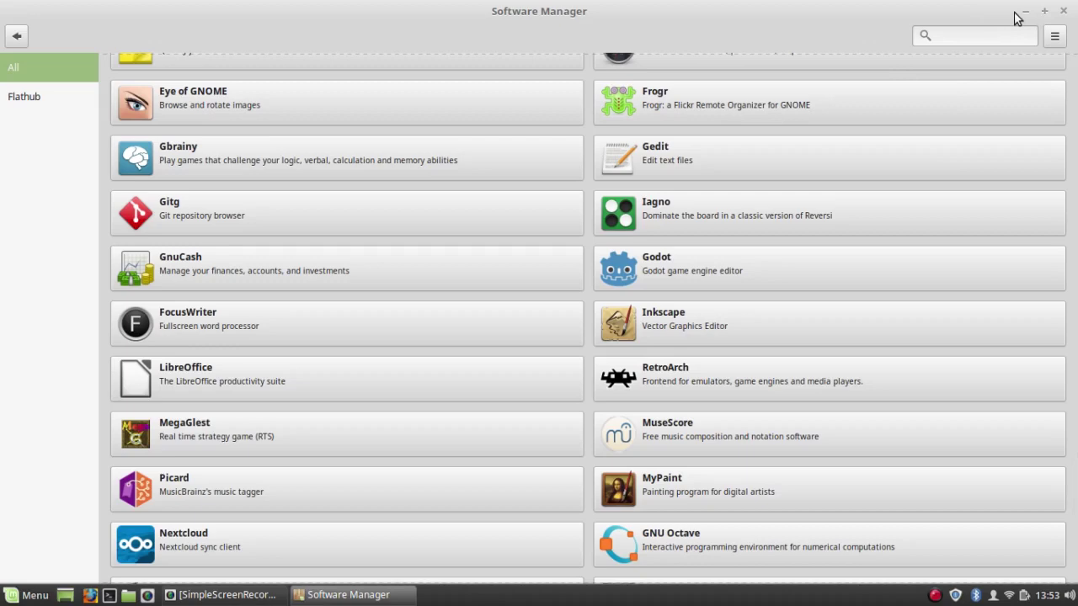
pyautogui.click(1025, 11)
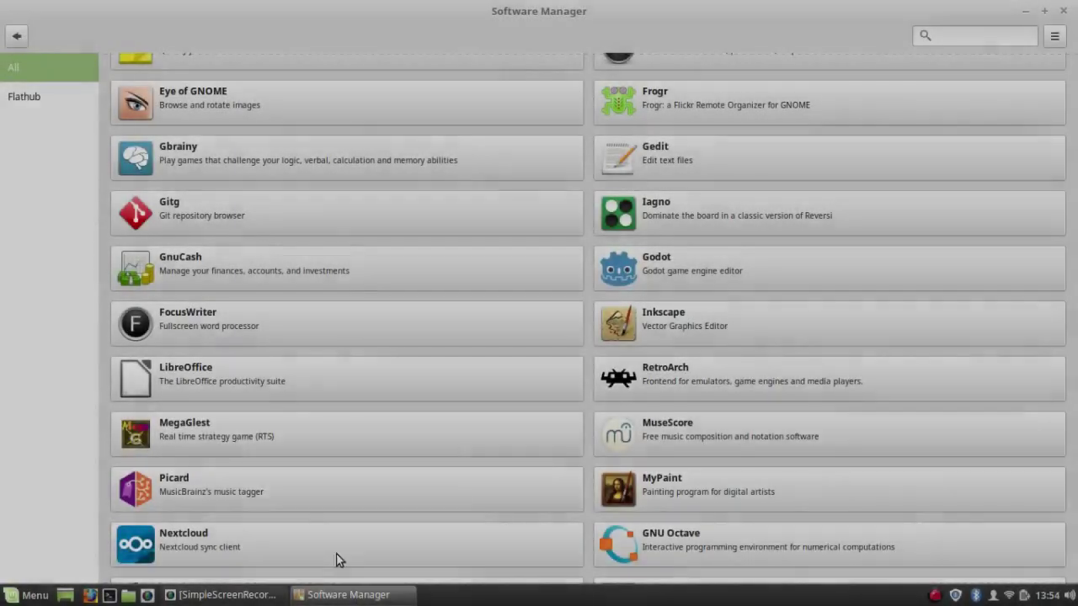
# - Install the Flathub LibreOffice Flatpak from its details page, then close Software Manager
pyautogui.click(296, 367)
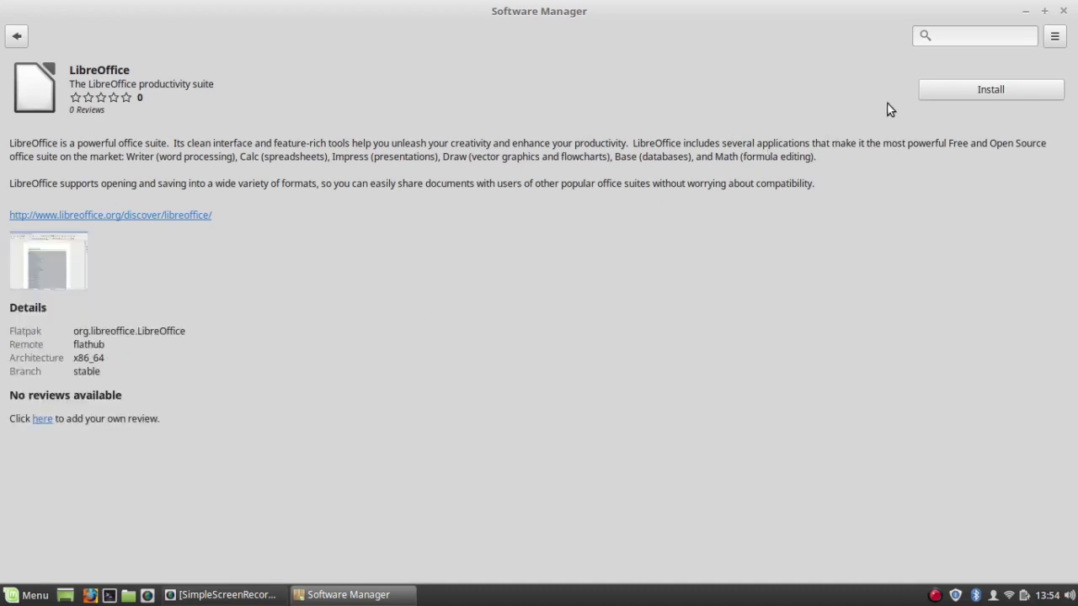
pyautogui.click(1002, 92)
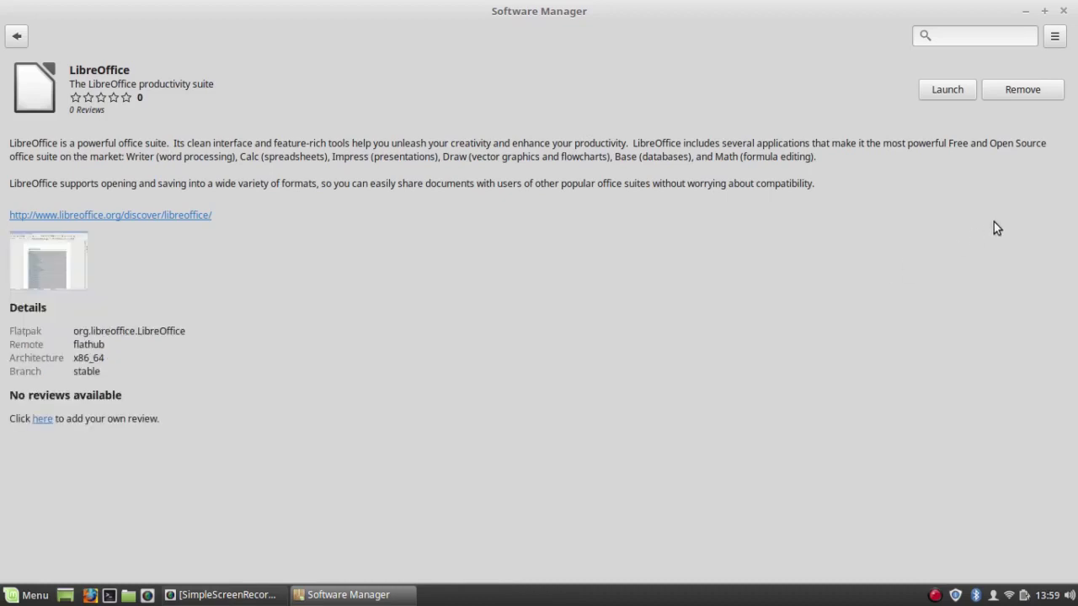
pyautogui.click(1063, 11)
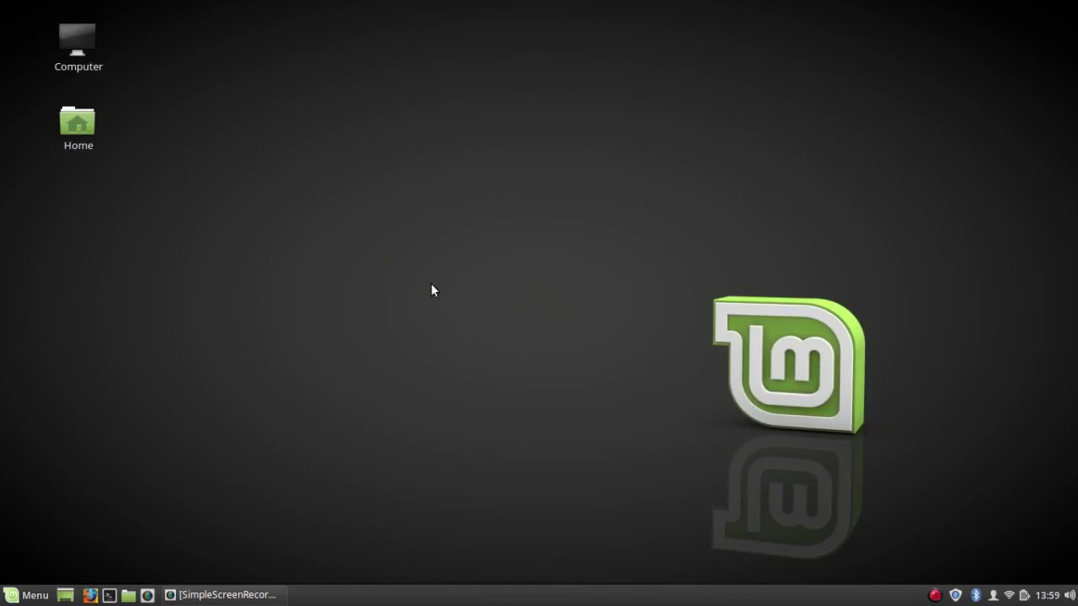
# - Start the first LibreOffice entry from the menu's Office category
pyautogui.click(40, 597)
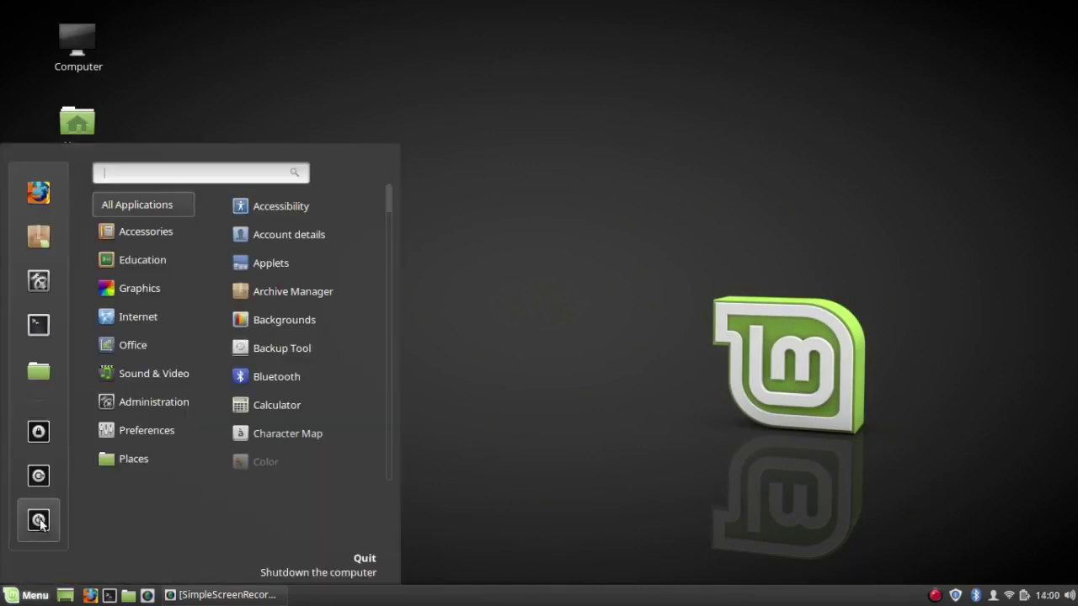
pyautogui.moveTo(137, 335)
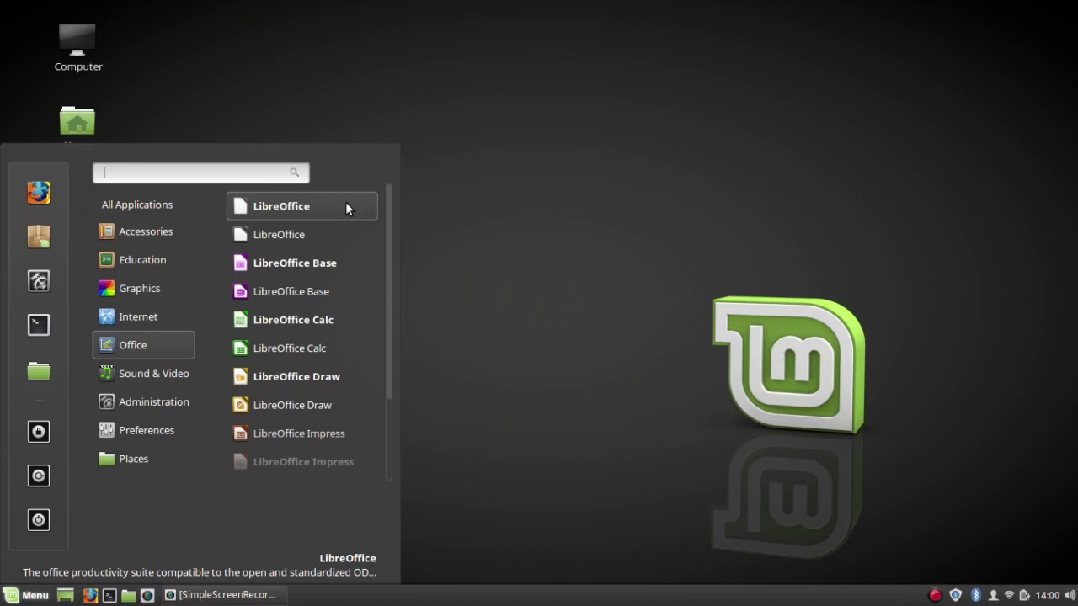
pyautogui.click(293, 208)
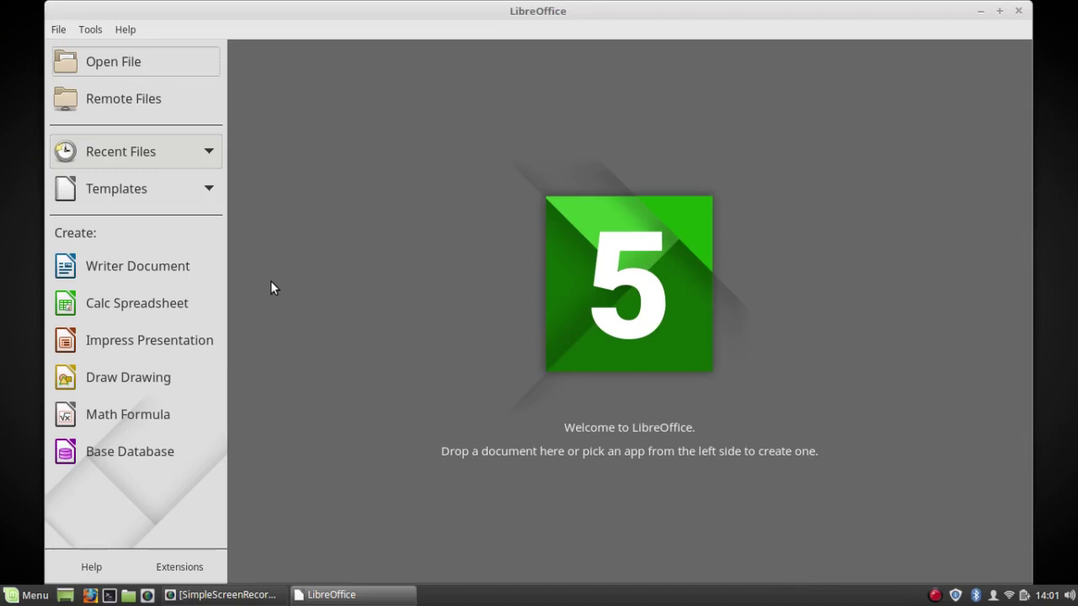
pyautogui.click(125, 30)
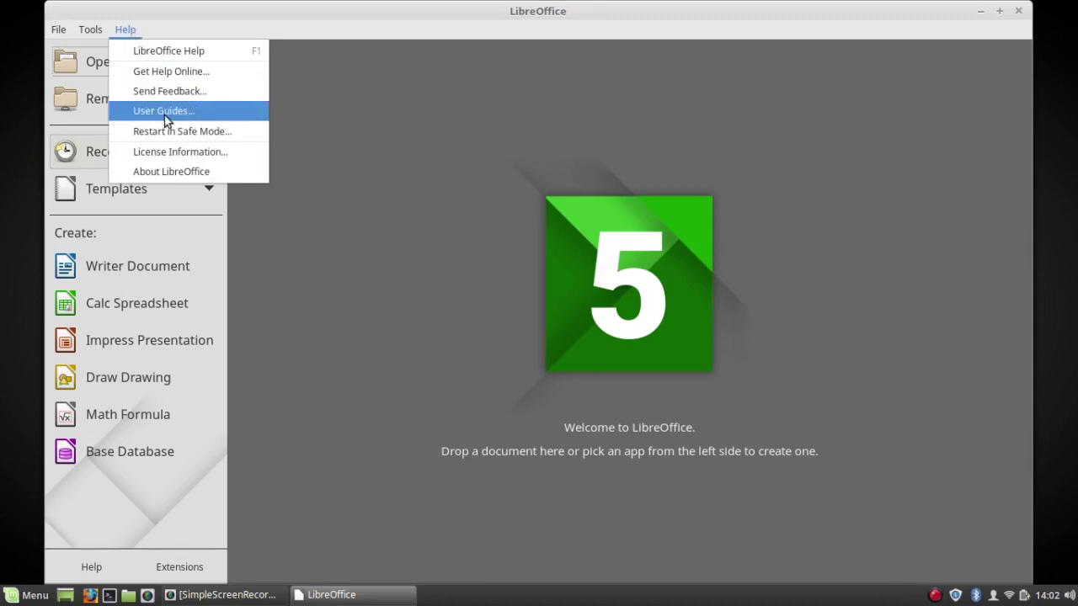
pyautogui.click(193, 175)
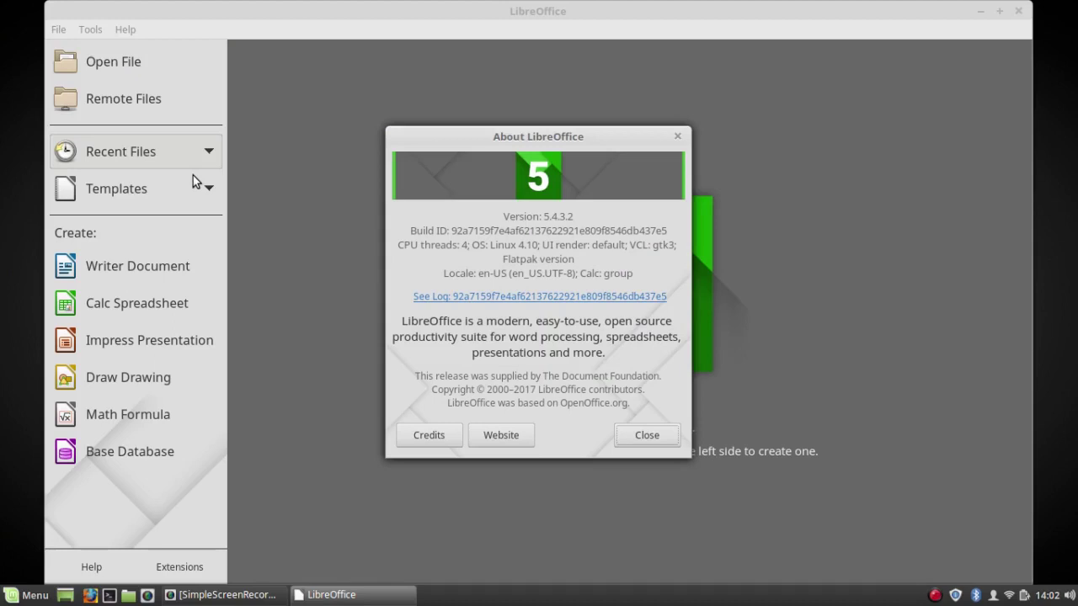
pyautogui.click(677, 135)
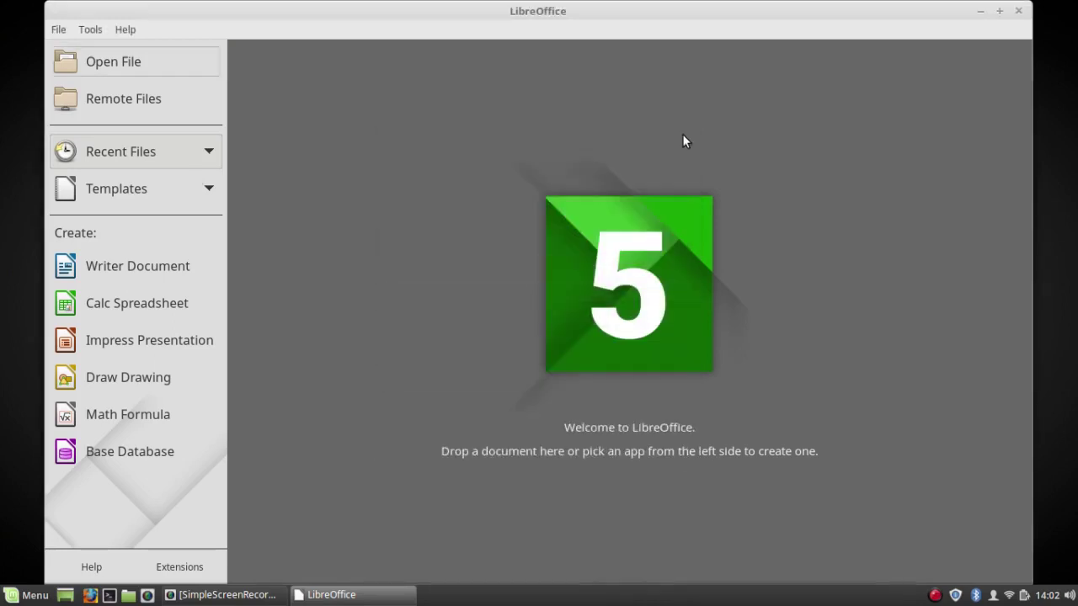
# - Create a blank Calc spreadsheet from the Start Center and maximize its window
pyautogui.click(148, 310)
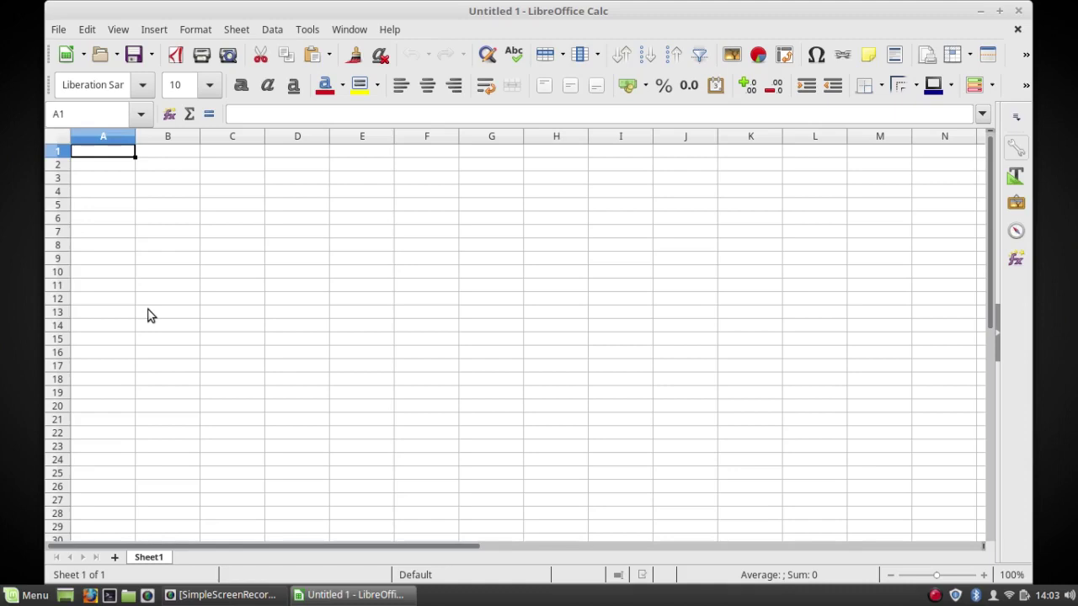
pyautogui.click(1001, 11)
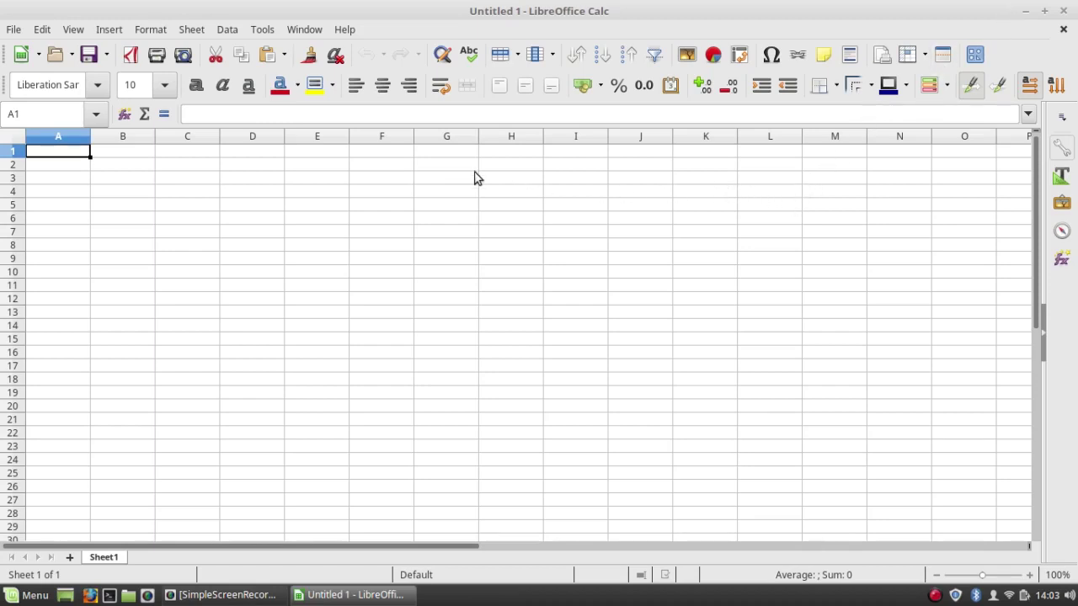
pyautogui.scroll(-2, 354, 151)
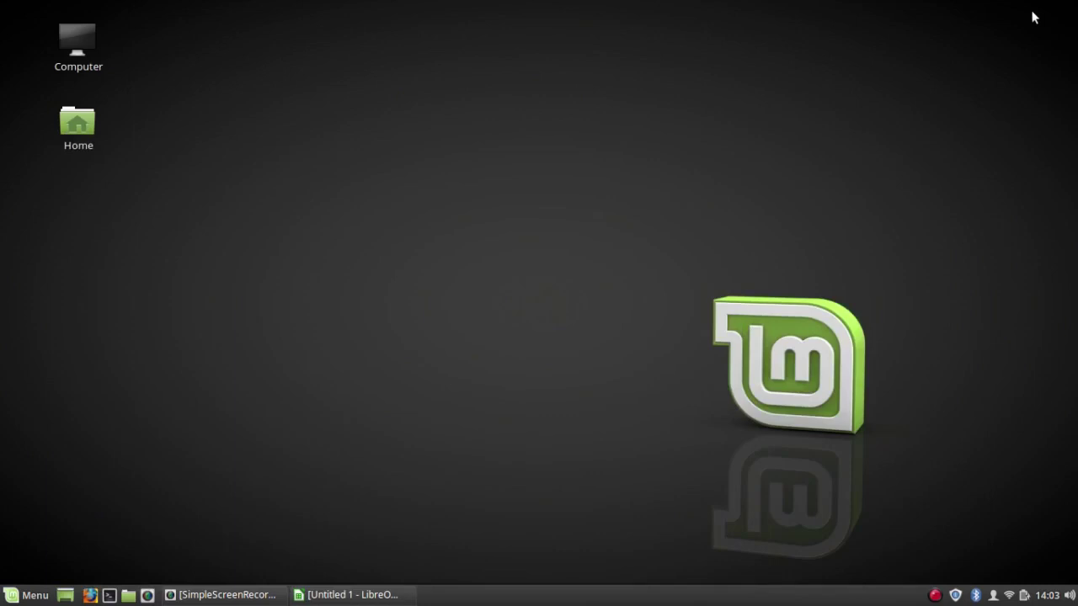
# - Launch the second installed LibreOffice Calc from the menu's Office category
pyautogui.click(35, 596)
pyautogui.moveTo(93, 384)
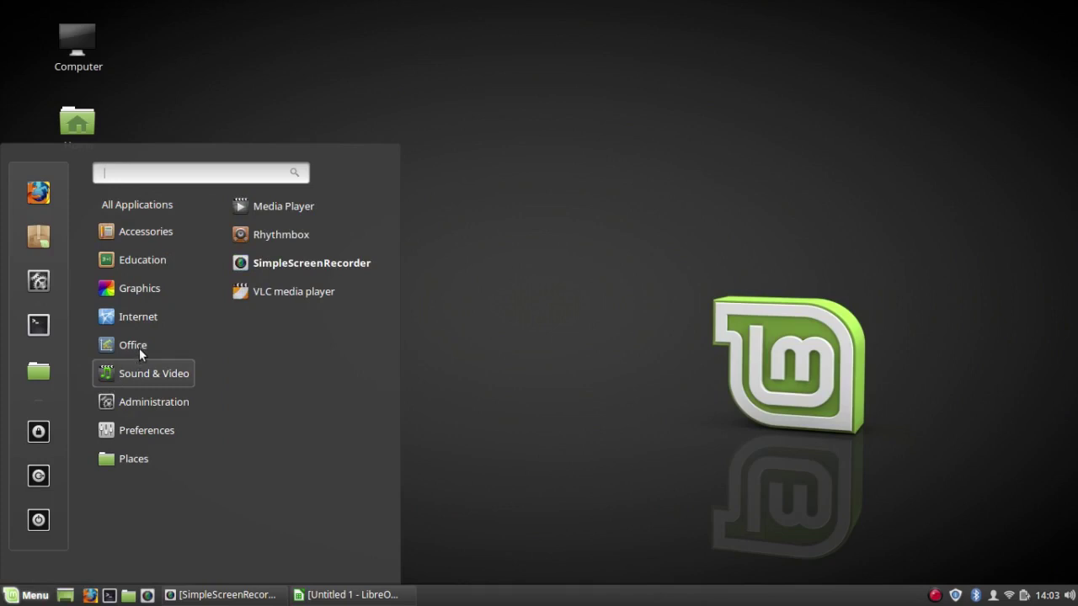
pyautogui.moveTo(139, 347)
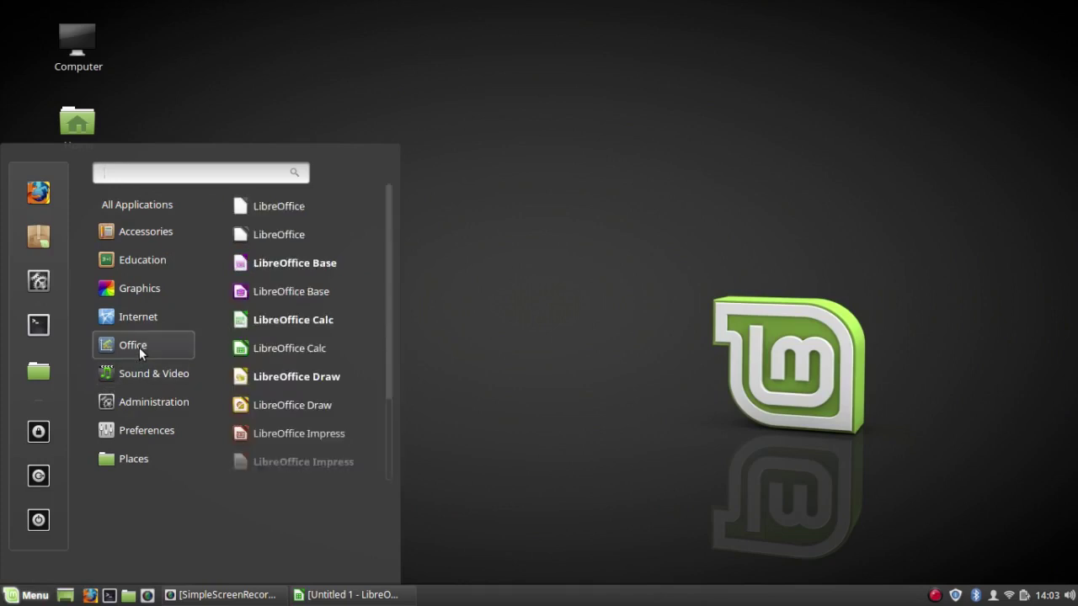
pyautogui.click(280, 354)
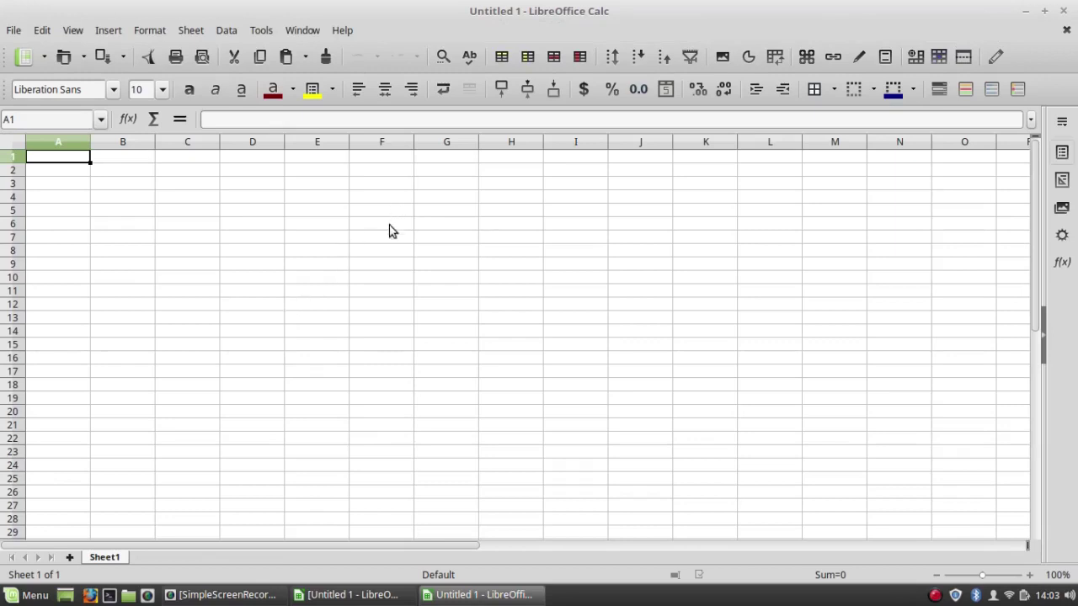
# - Compare the two Calc windows from the taskbar, then close them
pyautogui.click(349, 596)
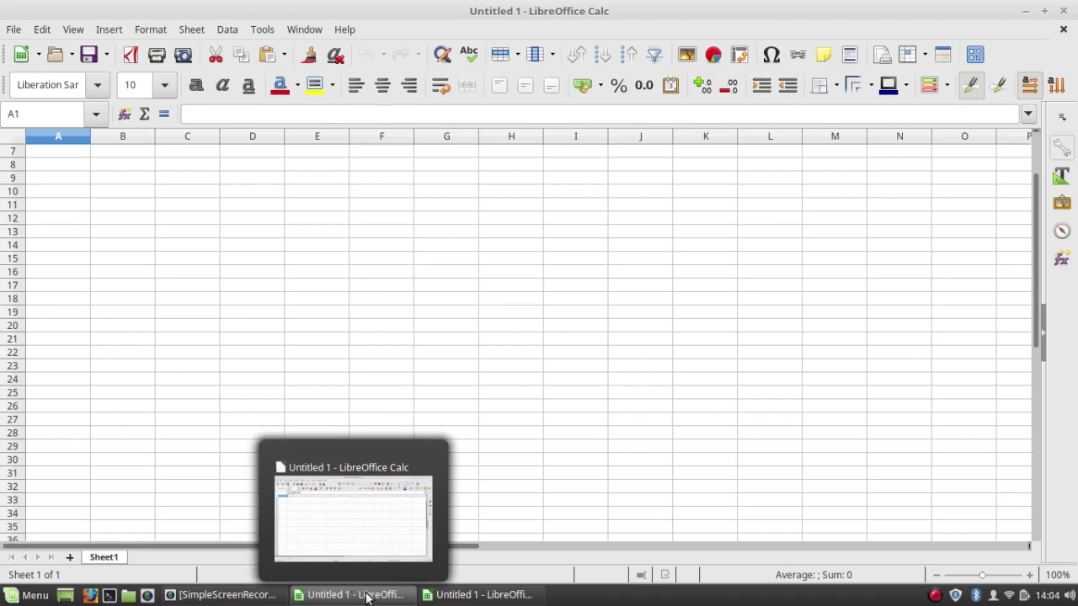
pyautogui.click(472, 596)
pyautogui.click(472, 596)
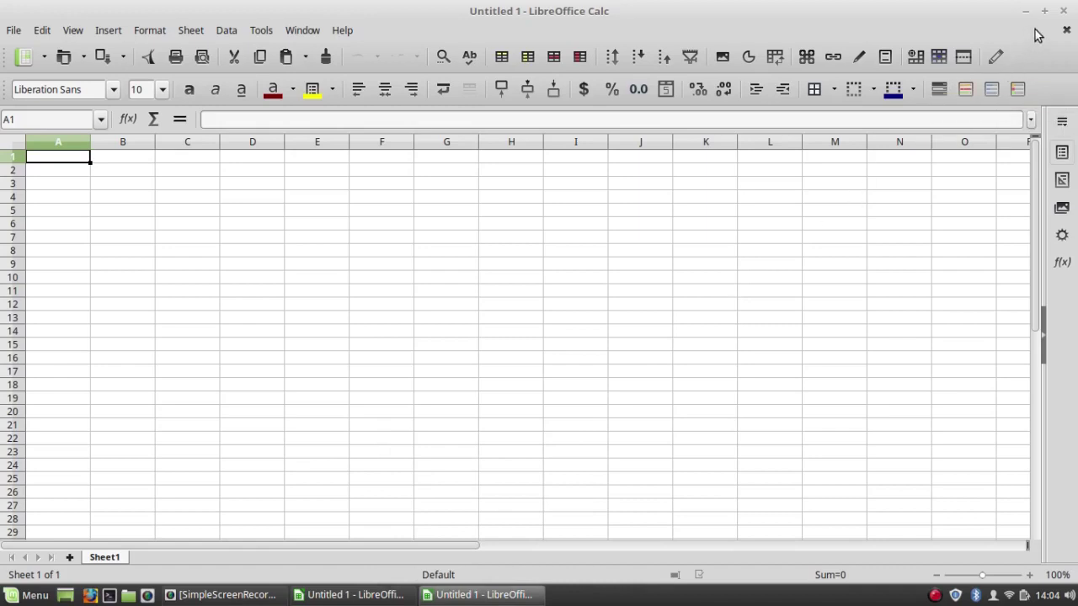
pyautogui.click(1063, 10)
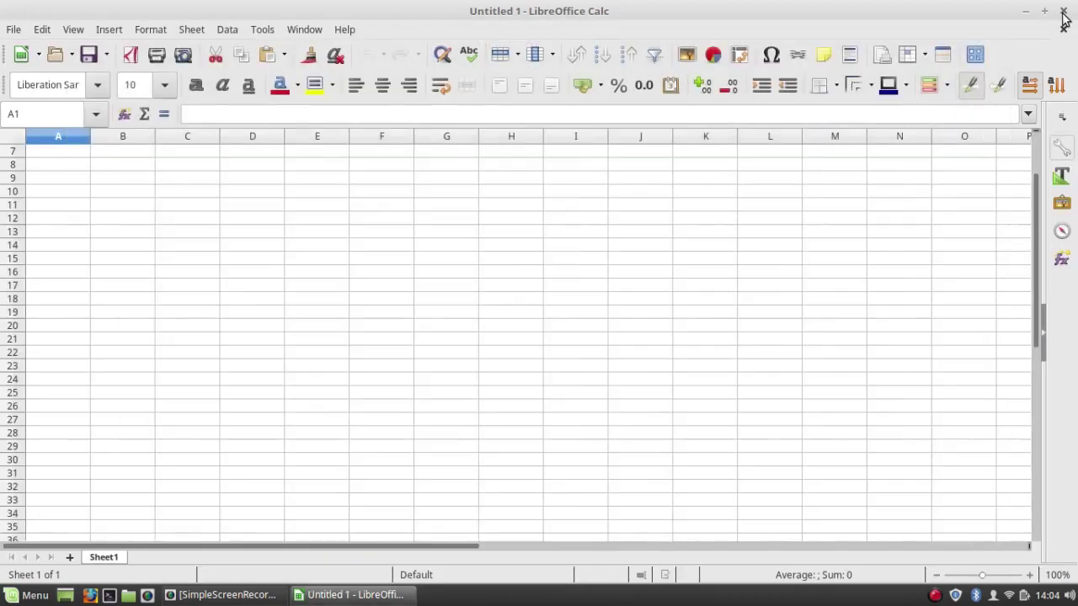
# - Close the remaining Calc window and open Backgrounds in System Settings
pyautogui.click(1062, 11)
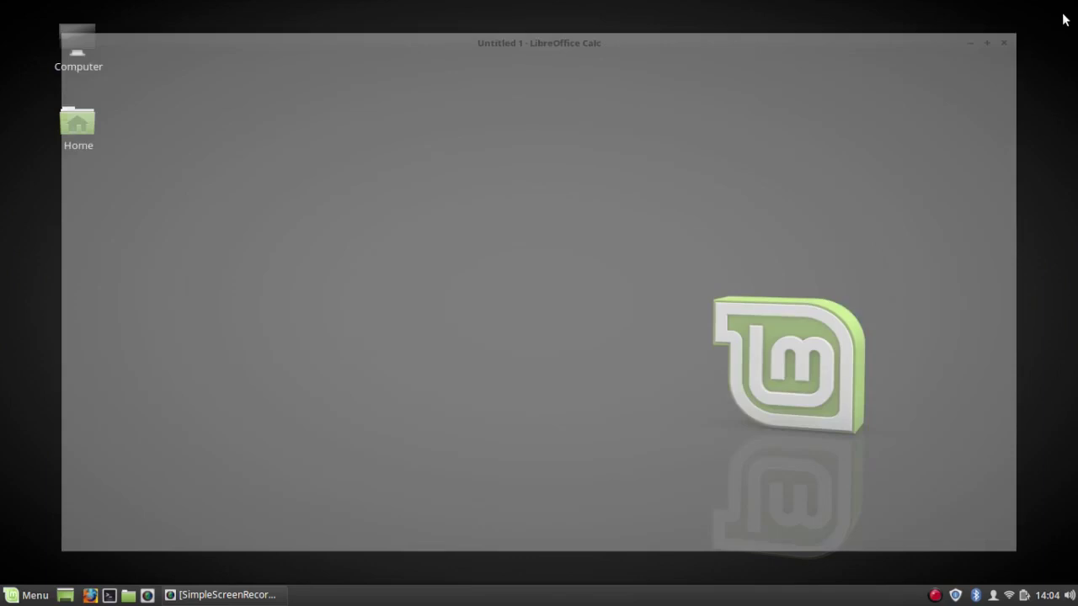
pyautogui.click(32, 596)
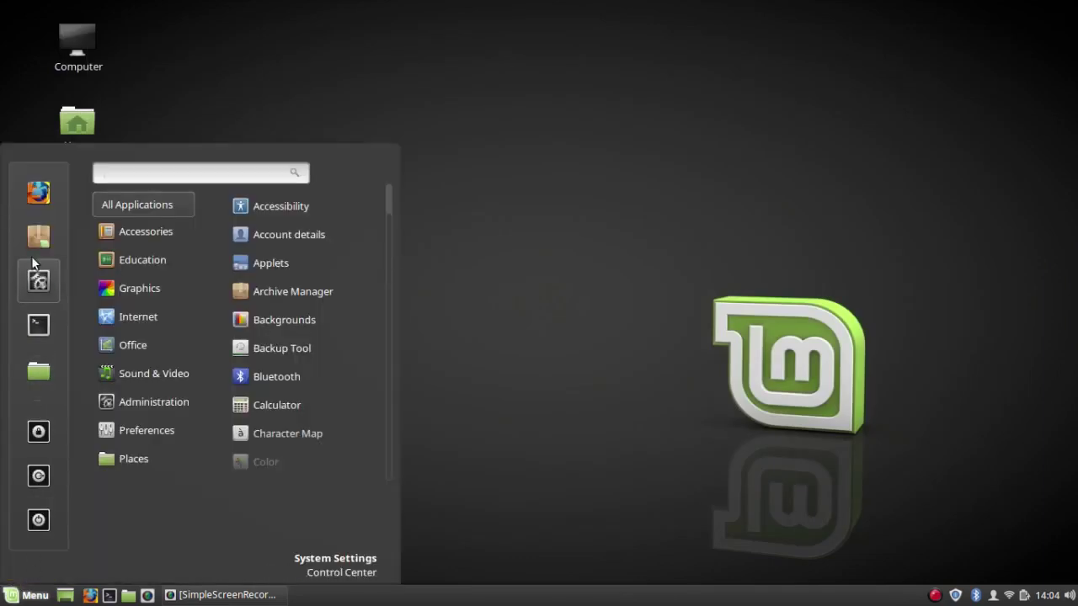
pyautogui.click(41, 291)
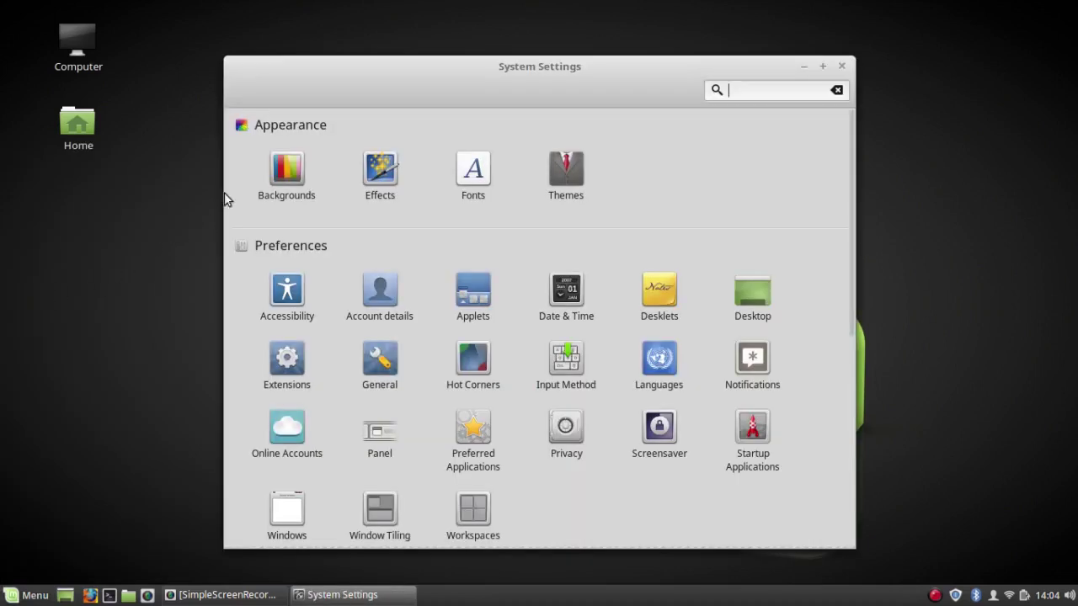
pyautogui.click(286, 175)
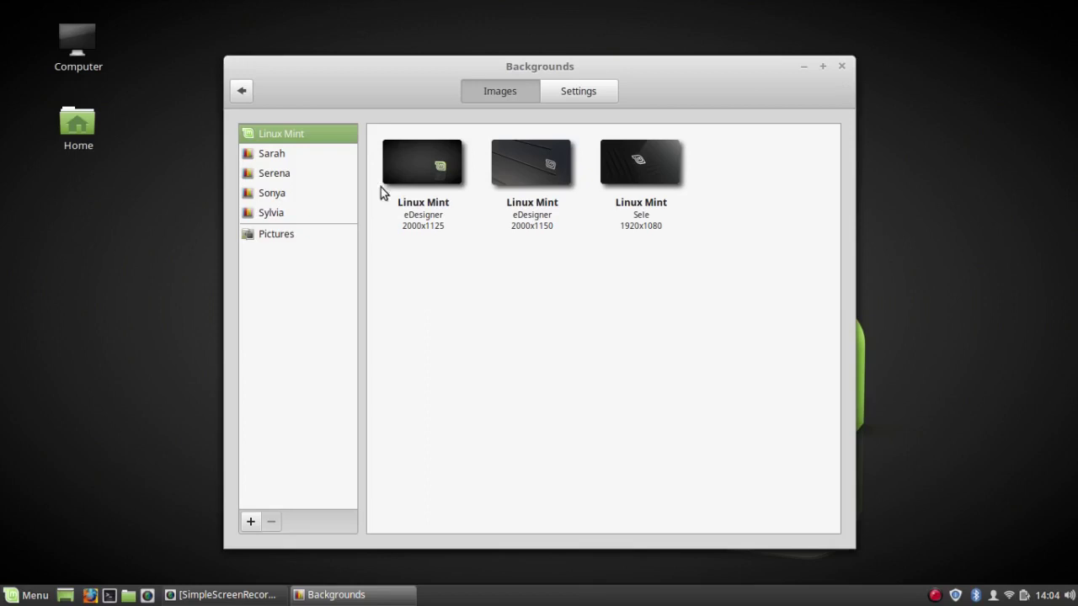
# - Browse the Sarah, Serena, Sonya and Sylvia collections and set Hills as the wallpaper
pyautogui.click(285, 160)
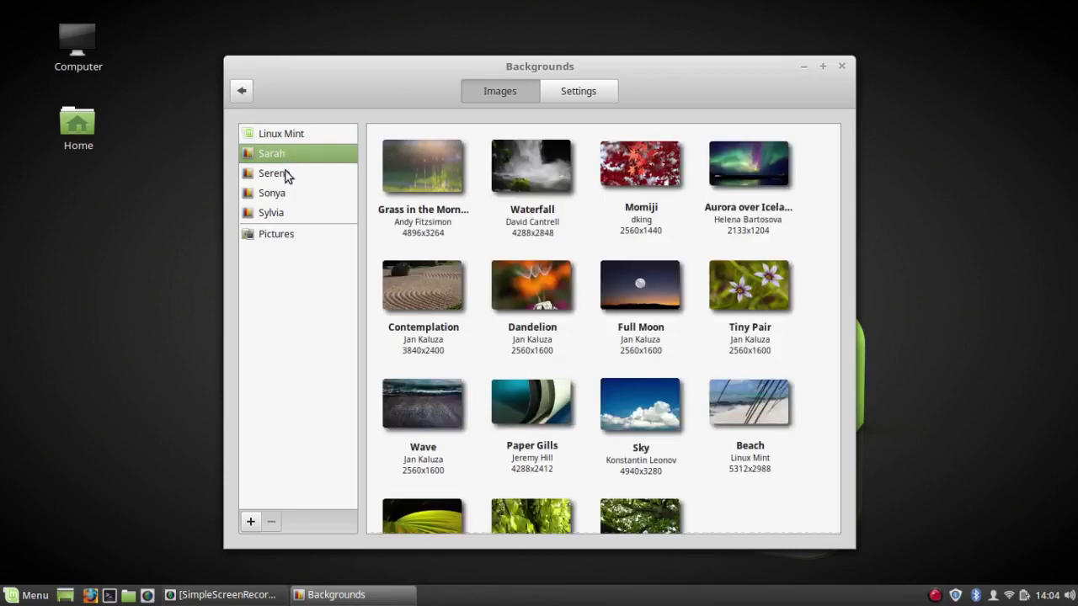
pyautogui.click(285, 174)
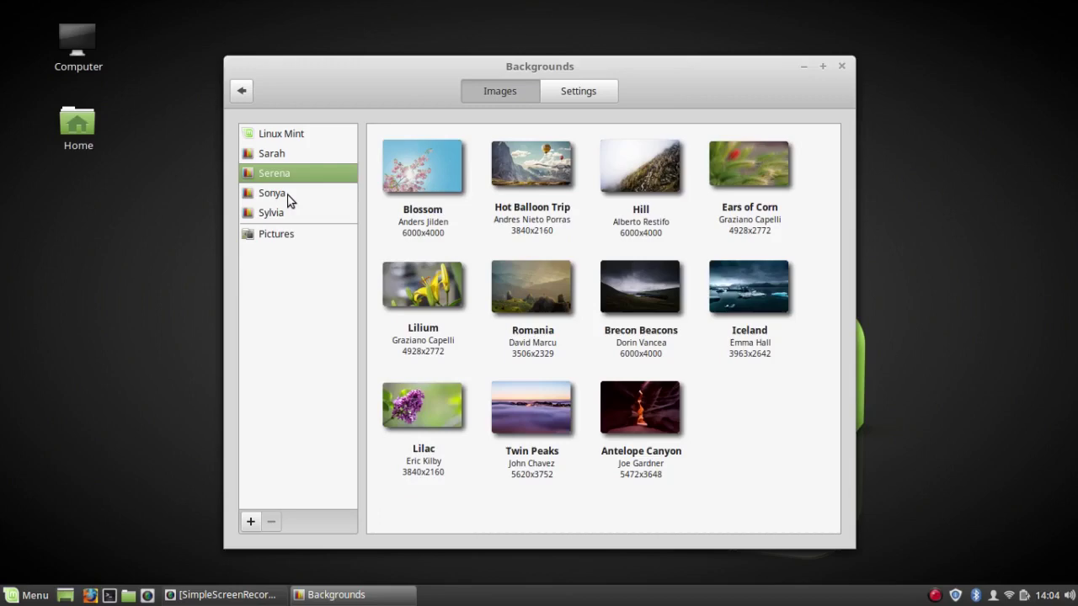
pyautogui.click(287, 195)
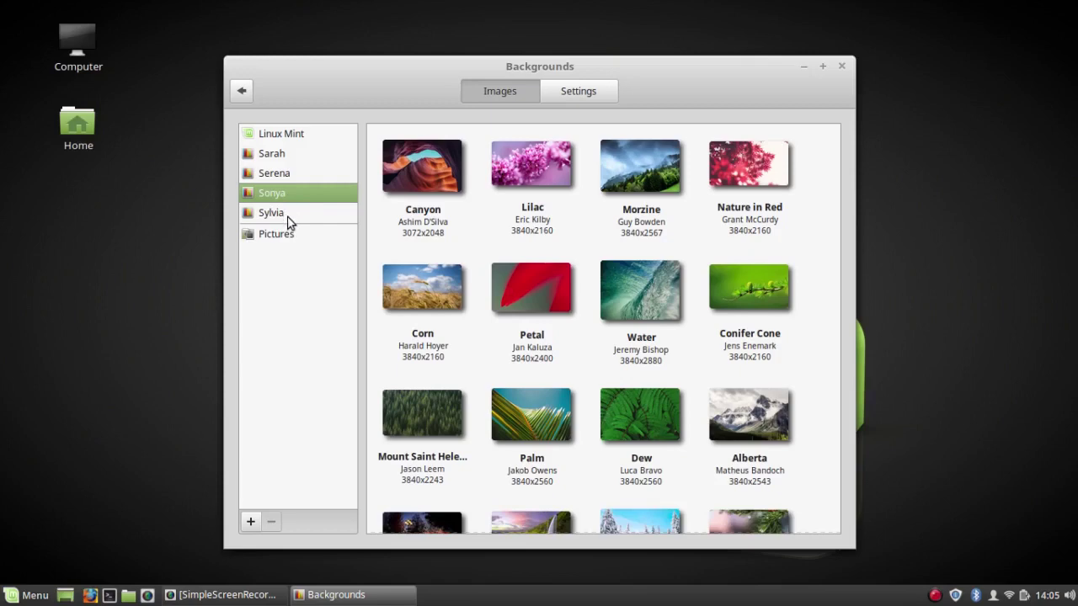
pyautogui.click(287, 221)
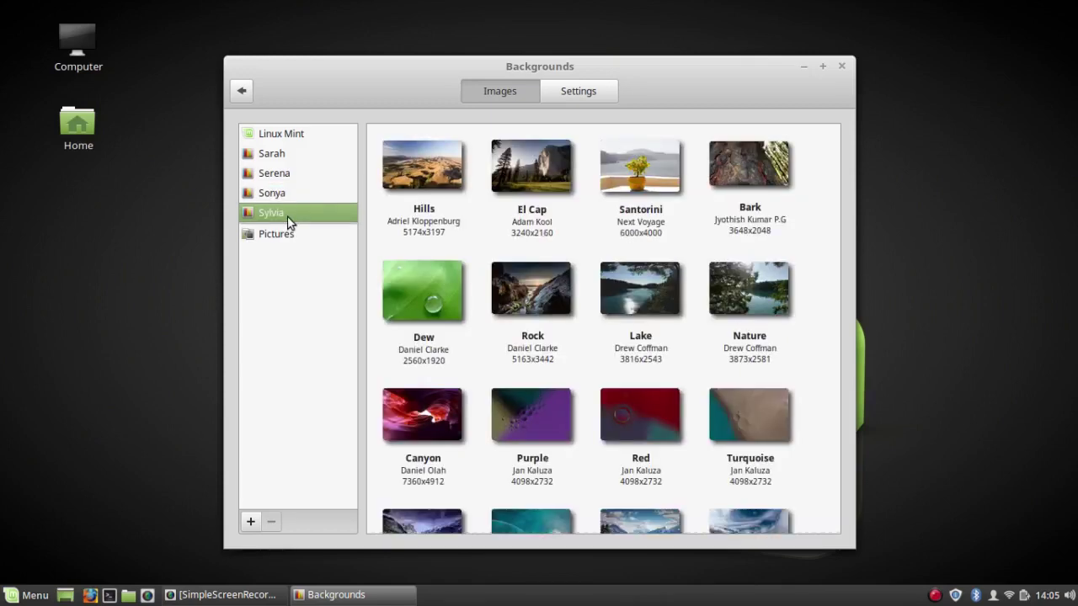
pyautogui.click(405, 168)
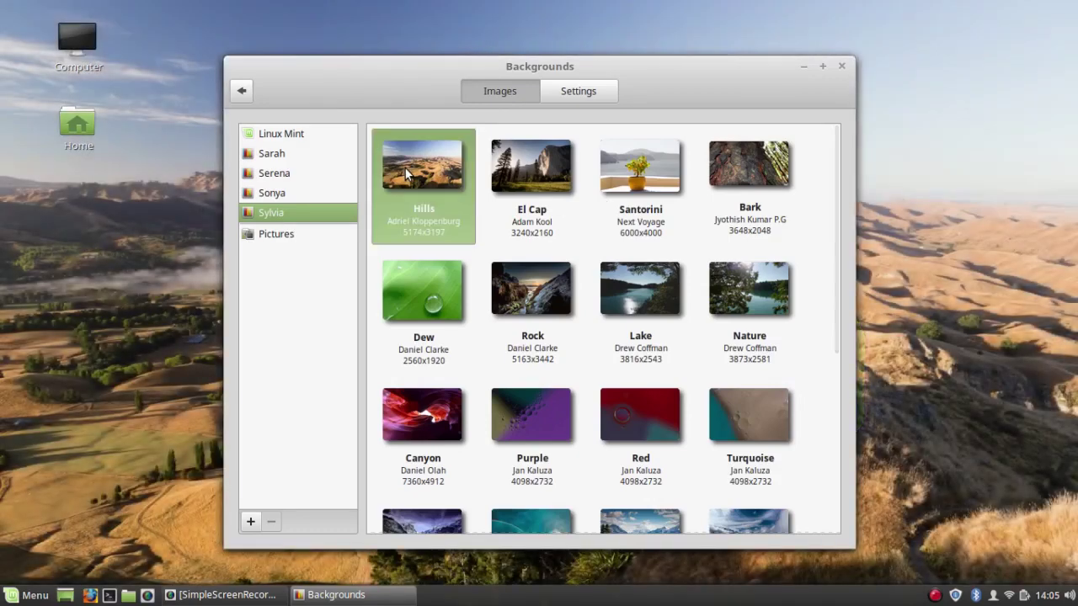
# - Minimize Backgrounds, then switch off the Computer icon in Desktop Settings and close it
pyautogui.click(810, 66)
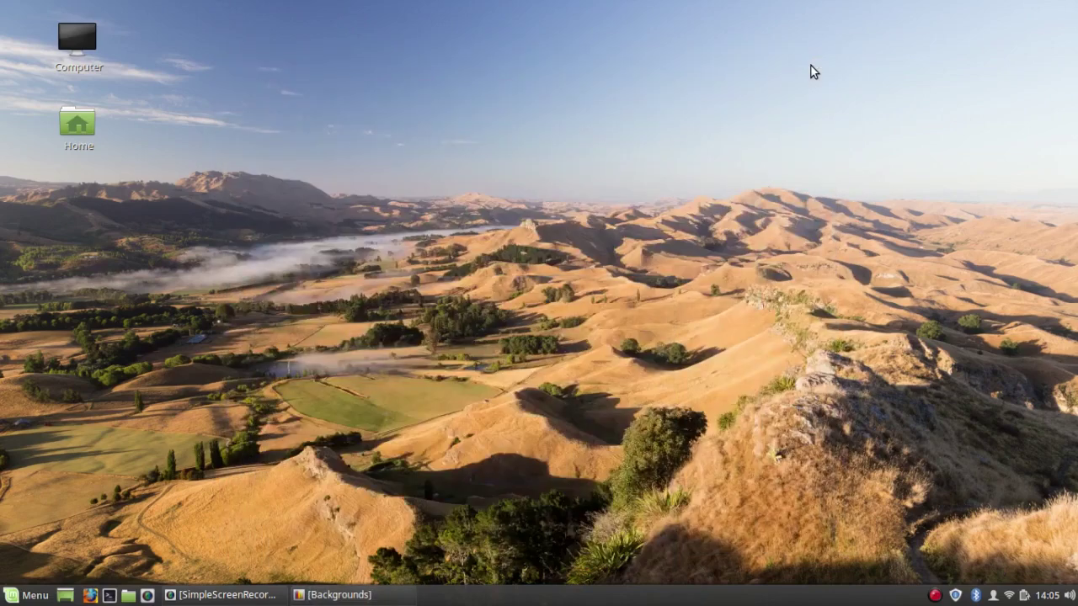
pyautogui.rightClick(278, 354)
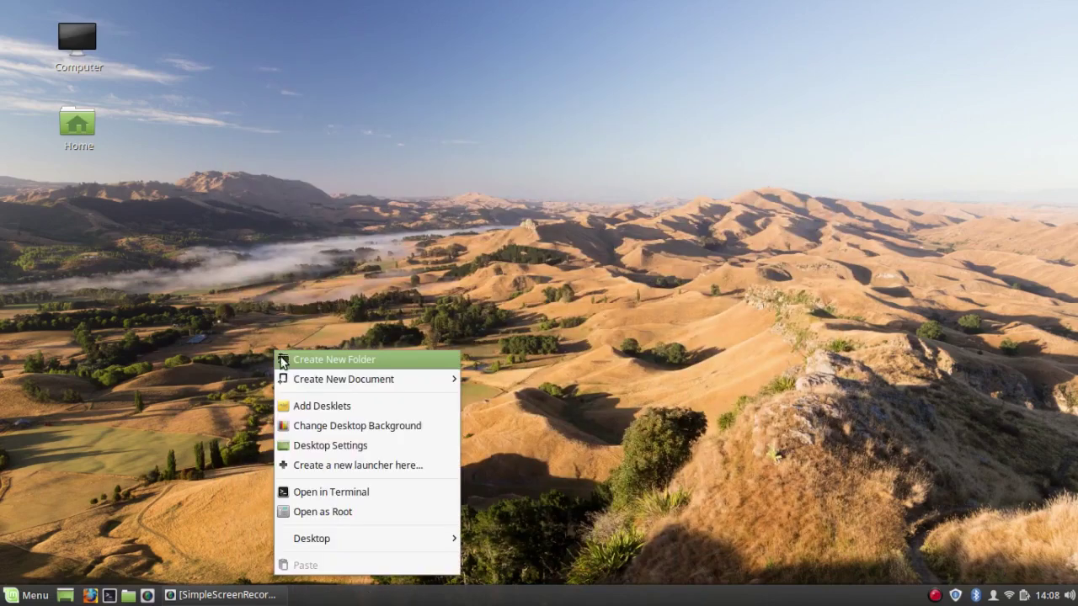
pyautogui.click(296, 445)
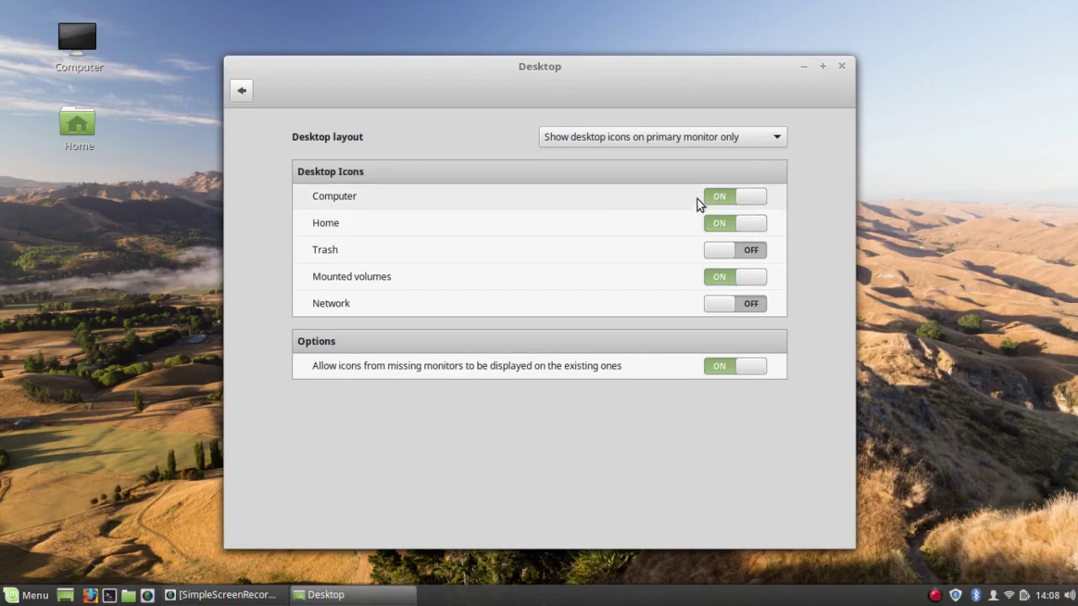
pyautogui.click(742, 198)
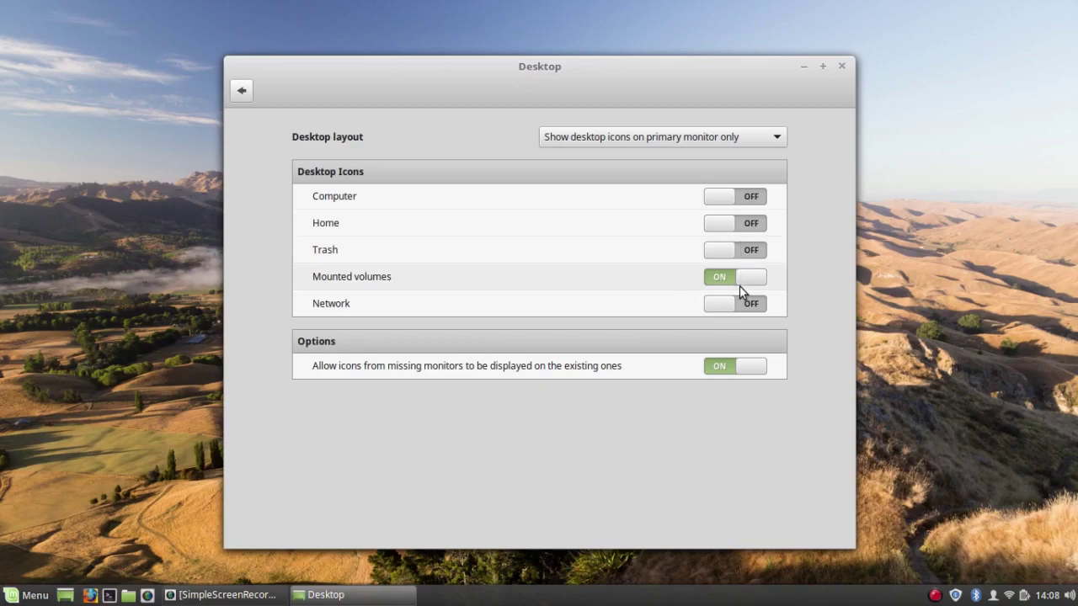
pyautogui.click(844, 67)
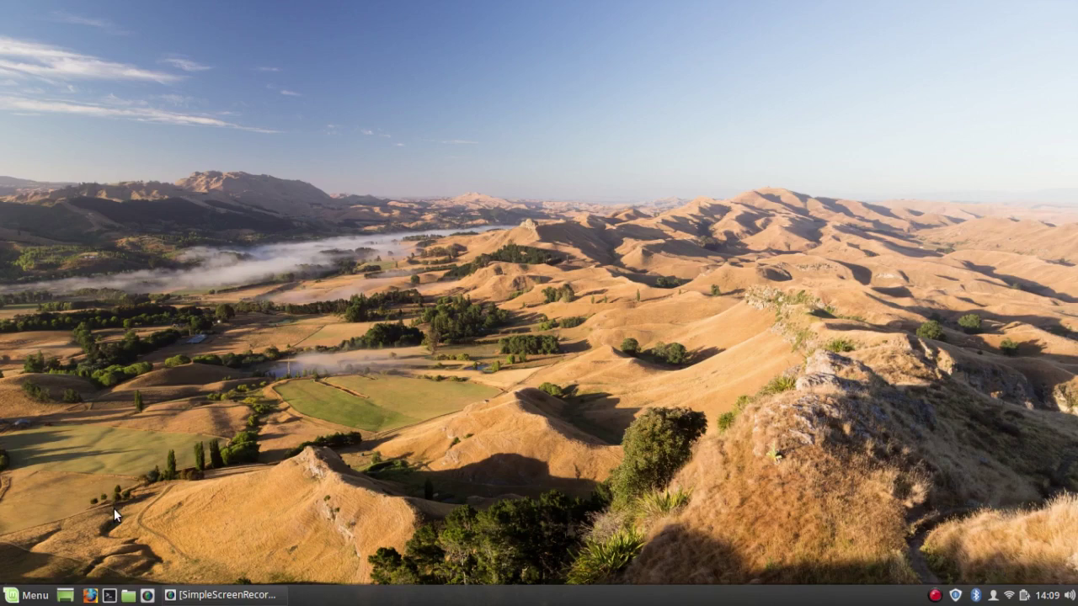
# - Run 'free' in a new terminal to show 851000 KB of used memory
pyautogui.click(110, 595)
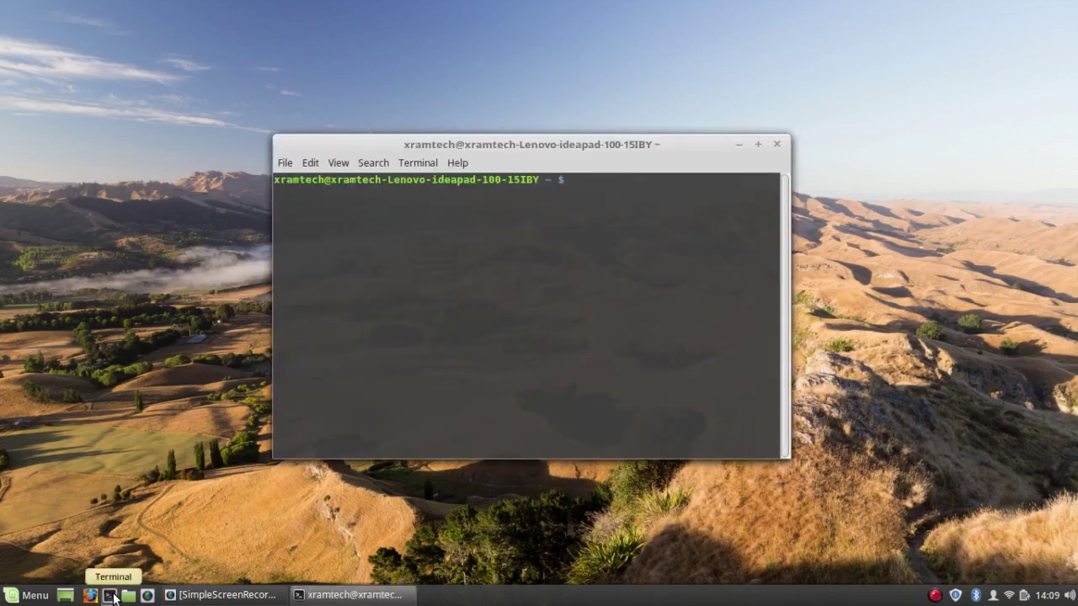
pyautogui.write('freee')
pyautogui.press('BackSpace')
pyautogui.press('Return')
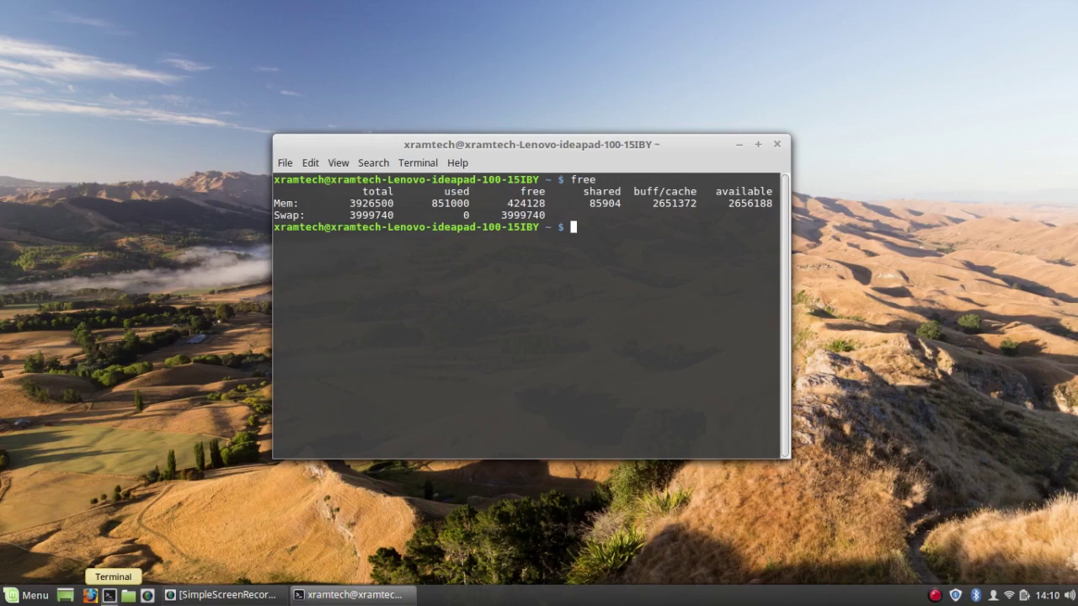
# - Calculate 851000/1024 in Calculator (about 831 MB), then close it
pyautogui.press('XF86Calculator')
pyautogui.write('851000')
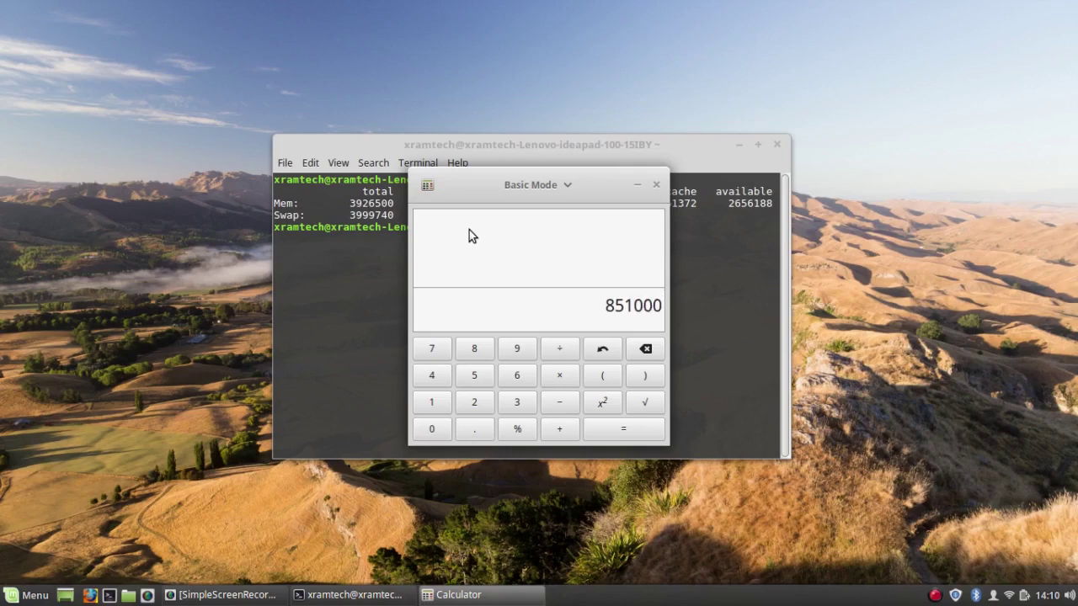
pyautogui.write('/1024')
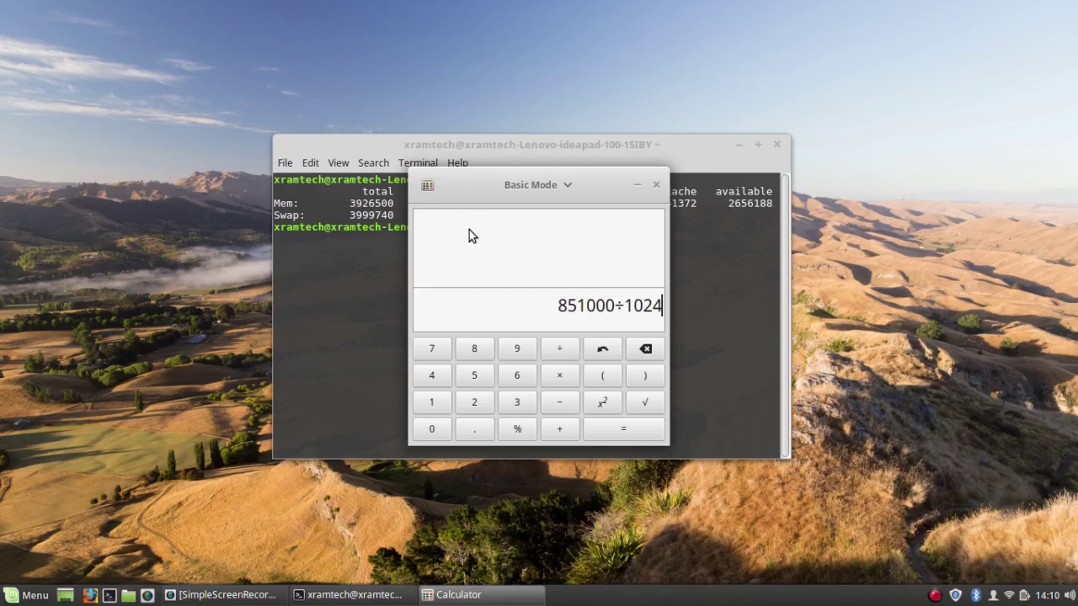
pyautogui.press('Return')
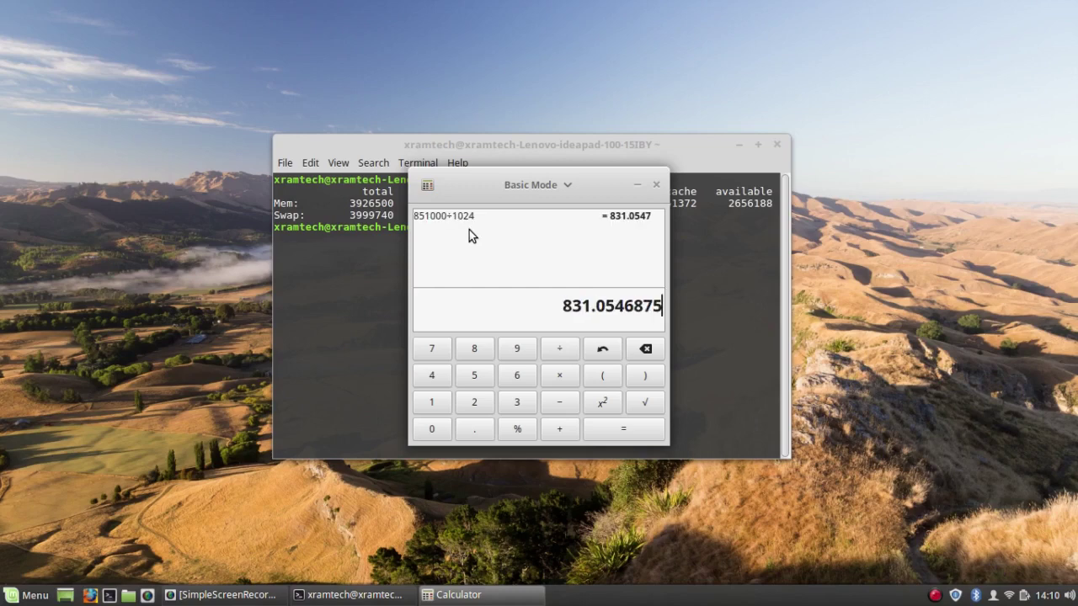
pyautogui.click(657, 186)
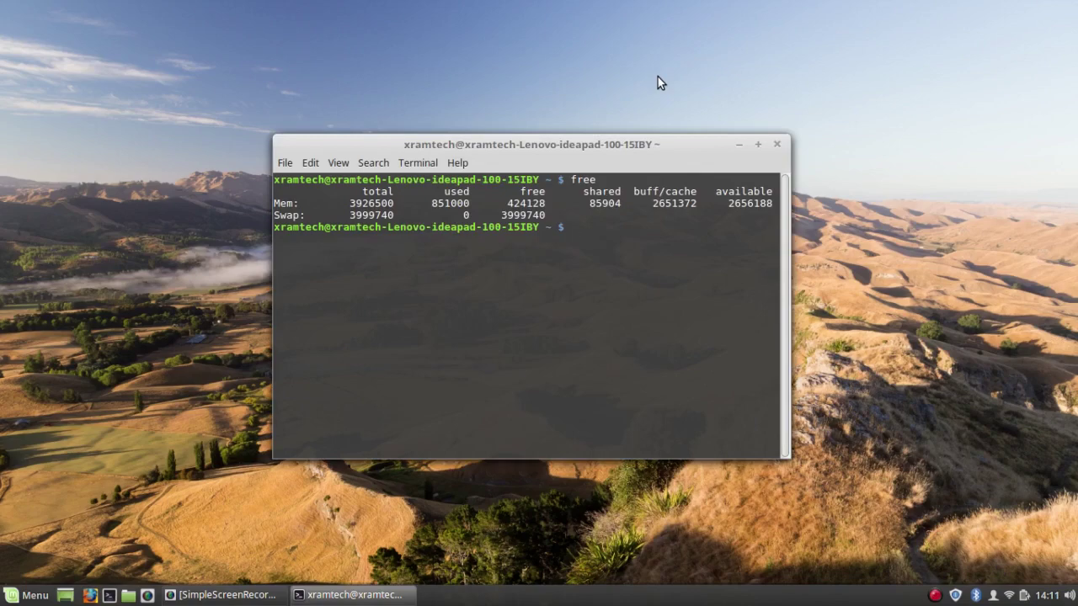
# - Switch off window effects and overlay scroll bars in System Settings Effects
pyautogui.press('super+d')
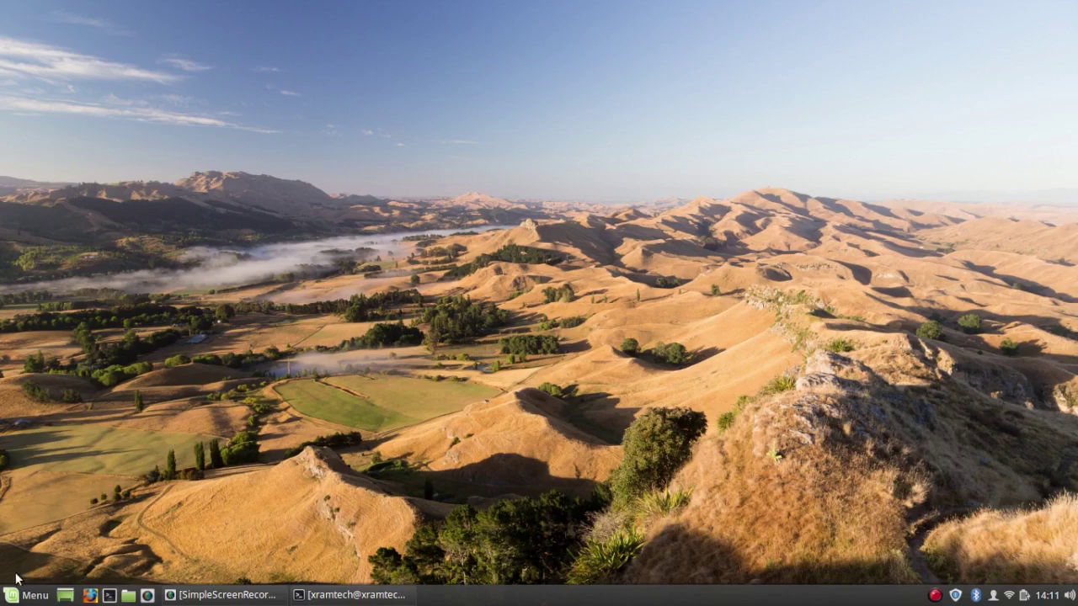
pyautogui.click(12, 600)
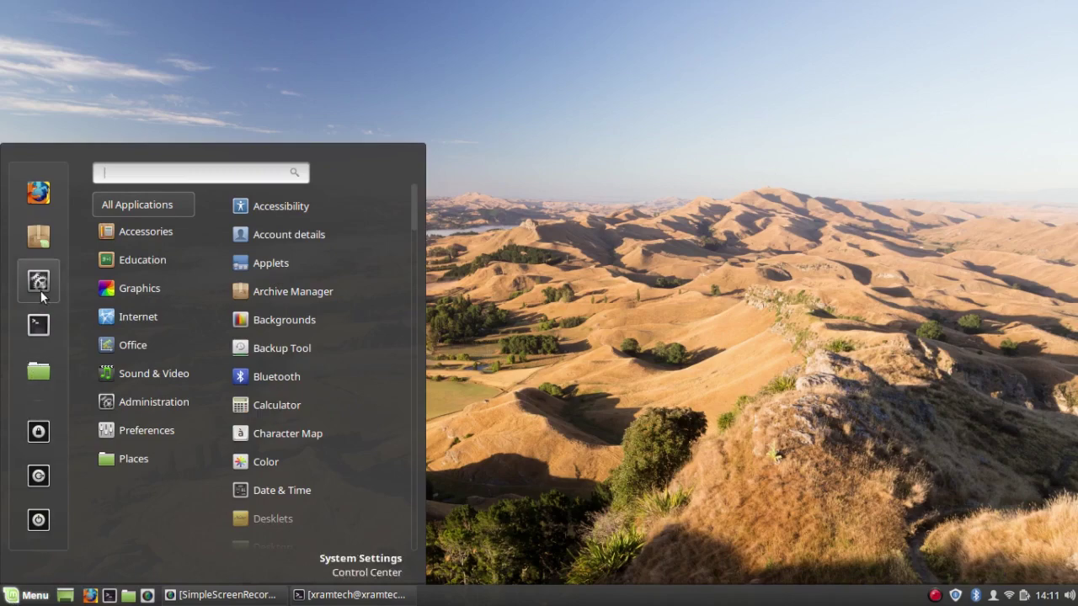
pyautogui.click(40, 287)
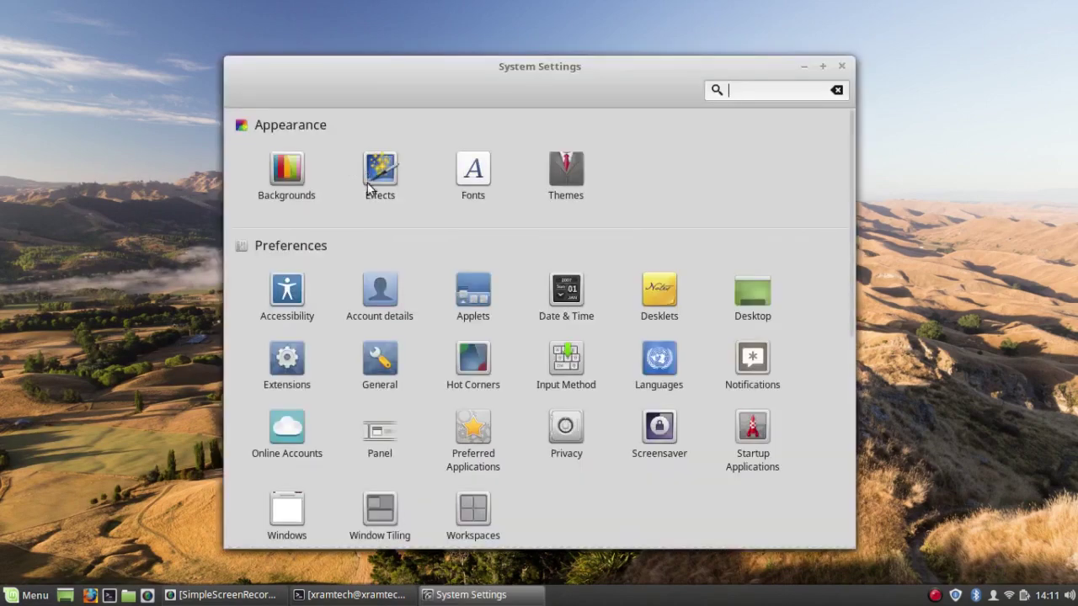
pyautogui.click(379, 171)
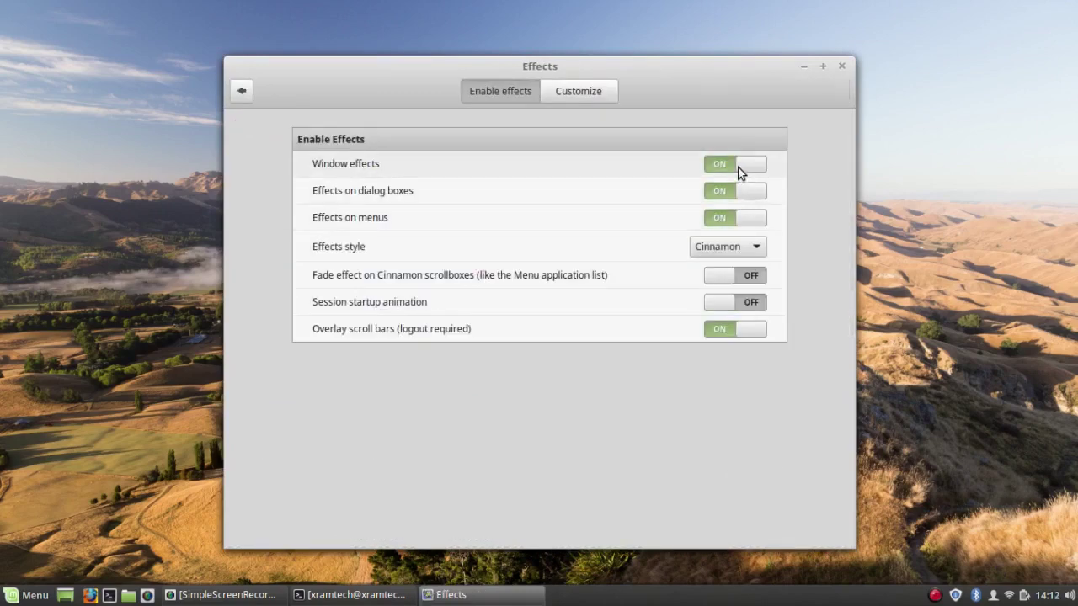
pyautogui.click(740, 166)
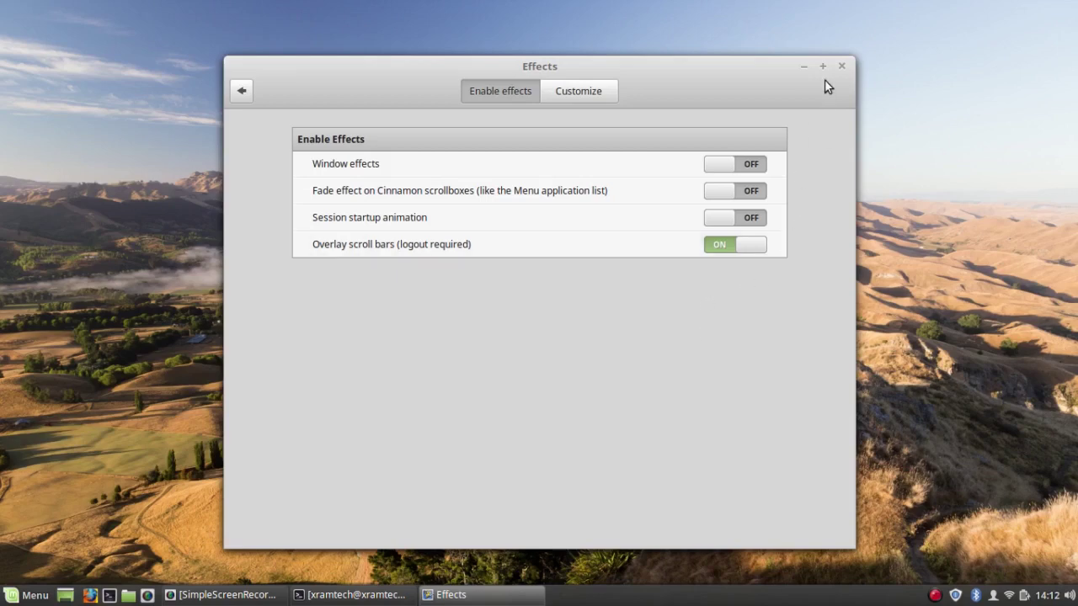
pyautogui.click(720, 245)
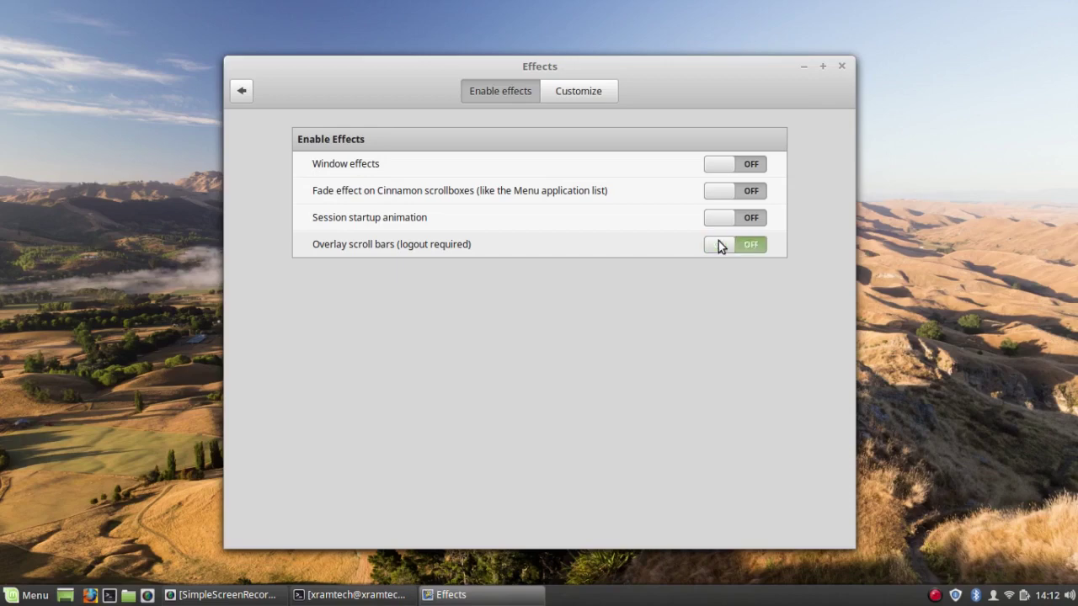
pyautogui.click(840, 67)
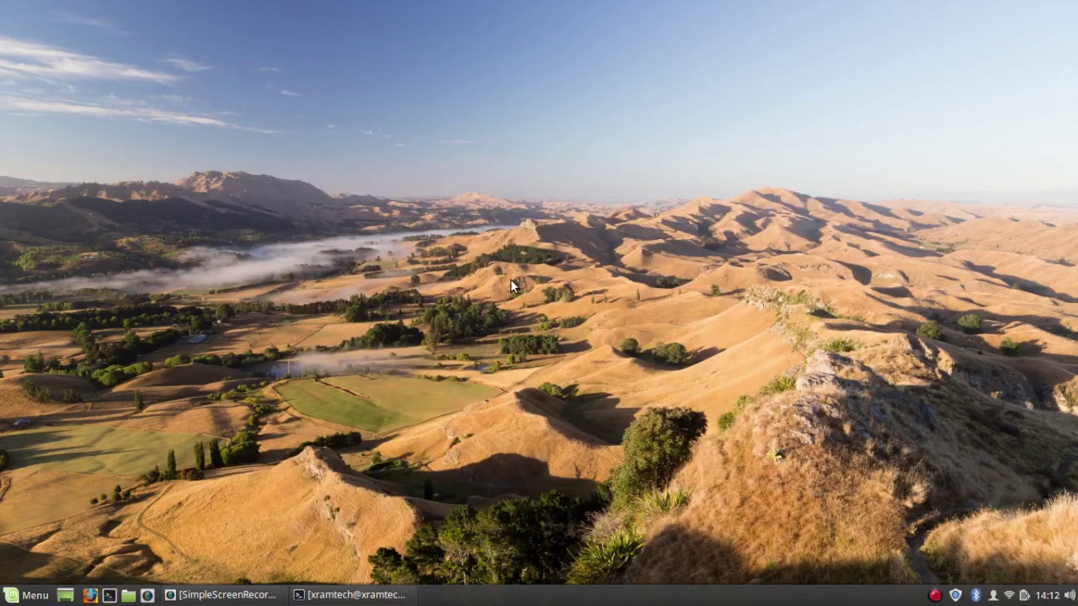
# - Rerun 'free' in the restored terminal, showing 831808 KB used
pyautogui.click(328, 597)
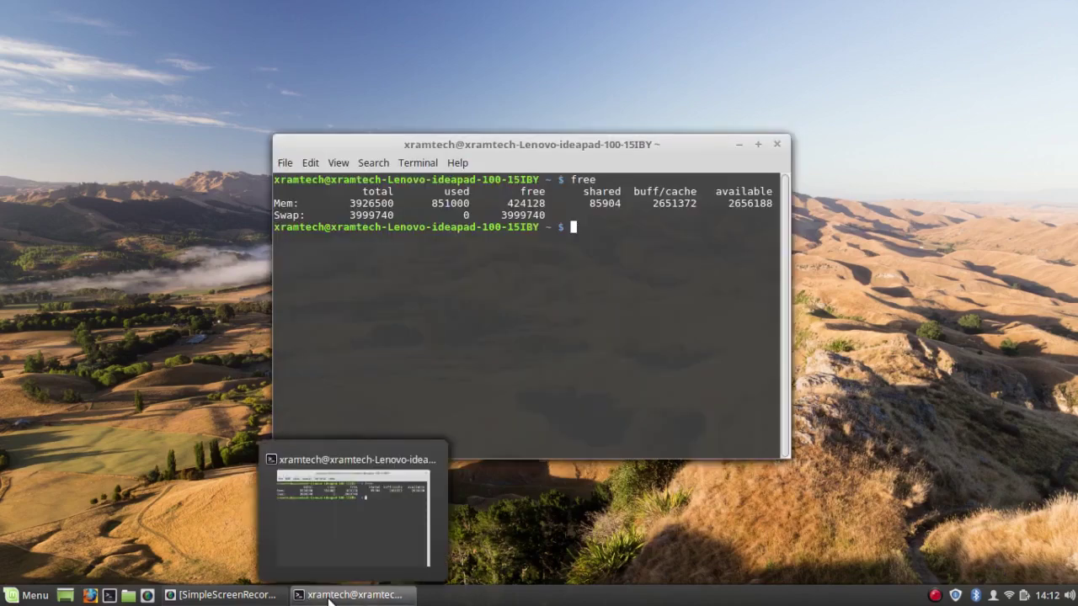
pyautogui.write('free')
pyautogui.press('Return')
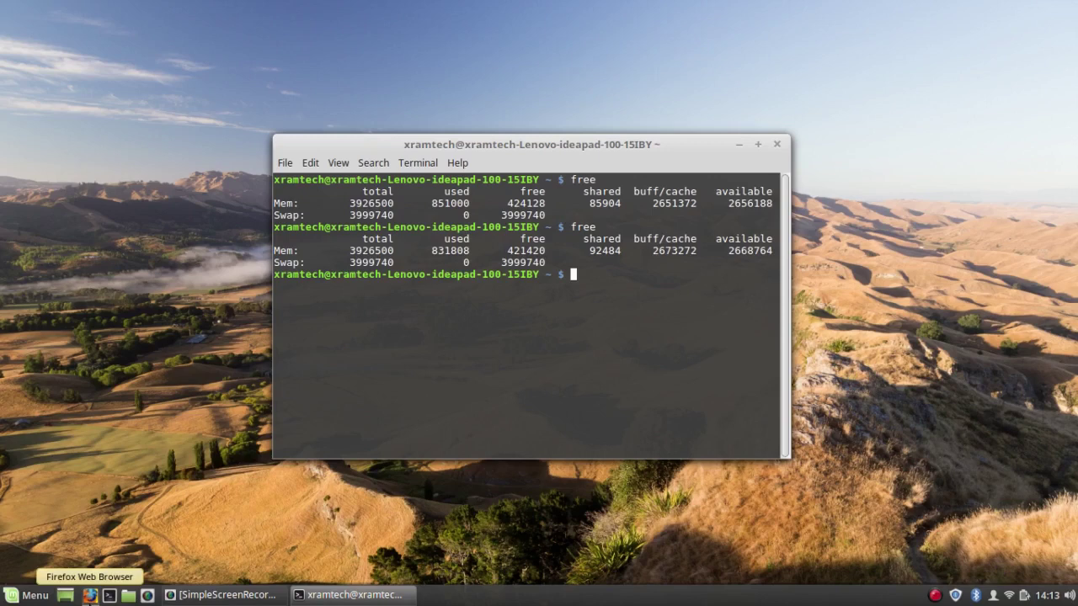
# - Calculate 831808/1024 (812.3125 MB), then close Calculator and the terminal
pyautogui.press('XF86Calculator')
pyautogui.write('86')
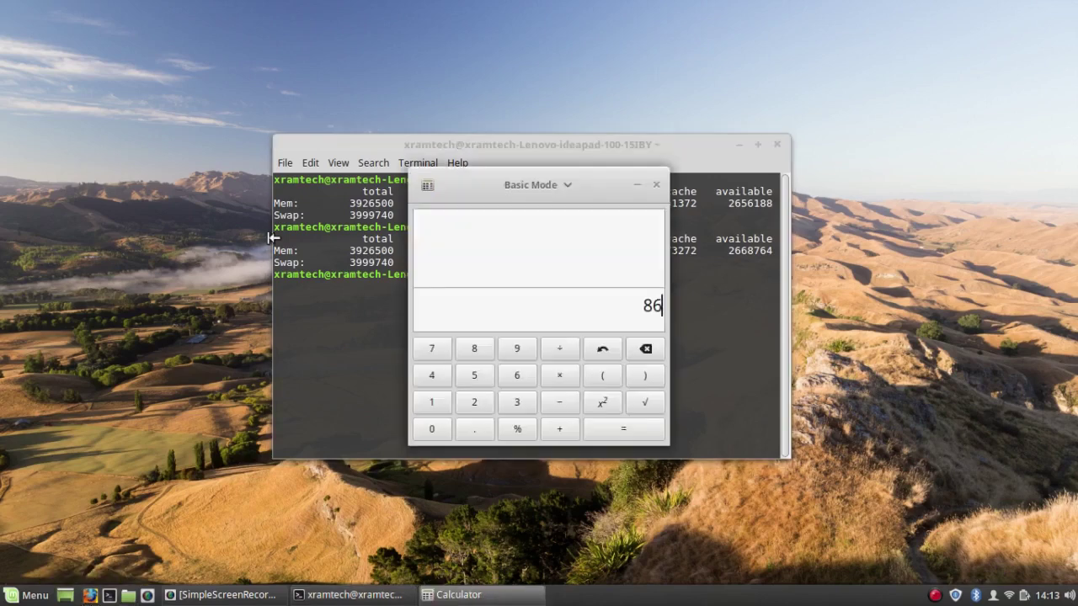
pyautogui.press('BackSpace')
pyautogui.press('BackSpace')
pyautogui.write('831')
pyautogui.write('80')
pyautogui.write('8')
pyautogui.write('/1')
pyautogui.write('0')
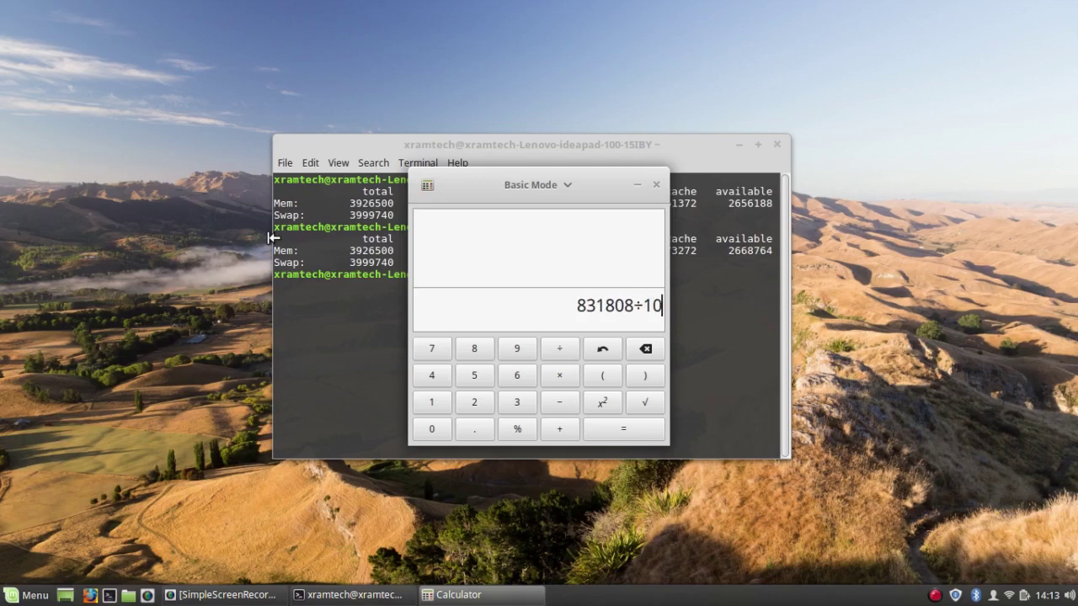
pyautogui.write('24')
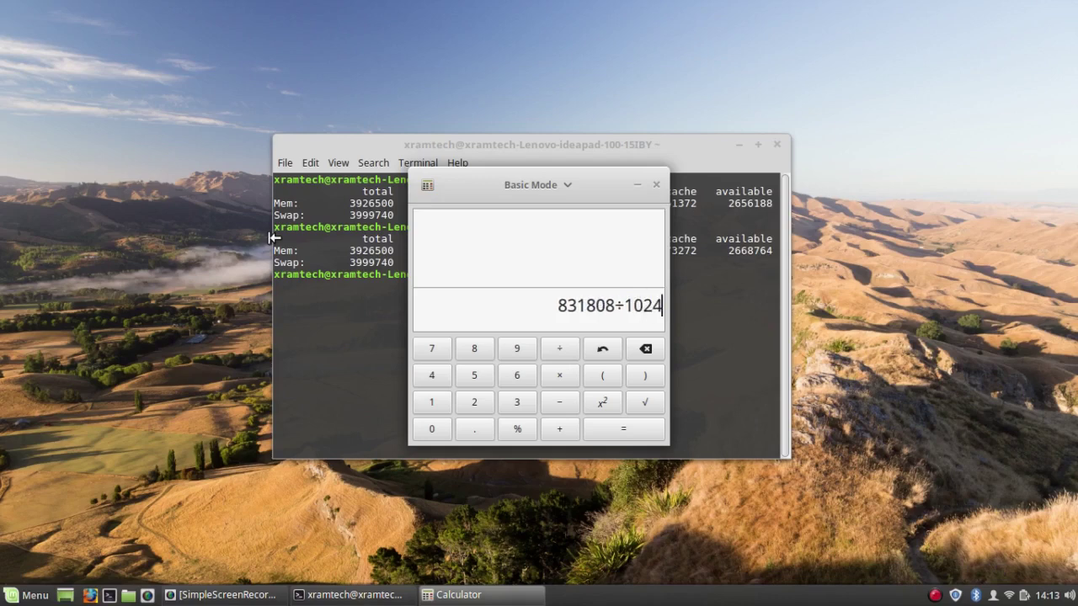
pyautogui.press('Return')
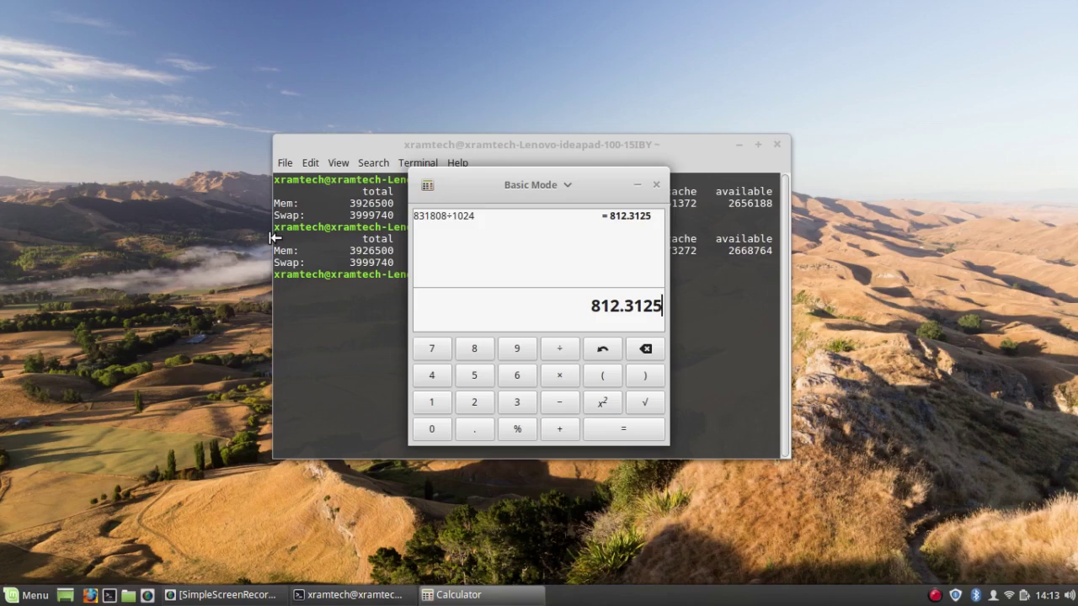
pyautogui.click(656, 185)
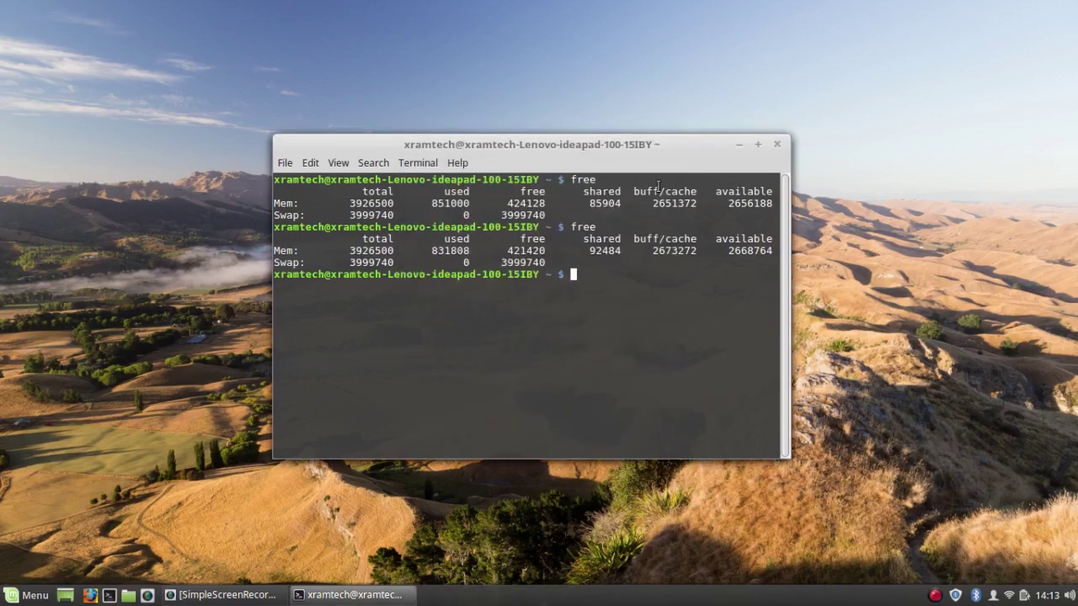
pyautogui.click(779, 144)
# - Browse the Menu categories up to Office, showing both LibreOffice versions side by side
pyautogui.click(23, 595)
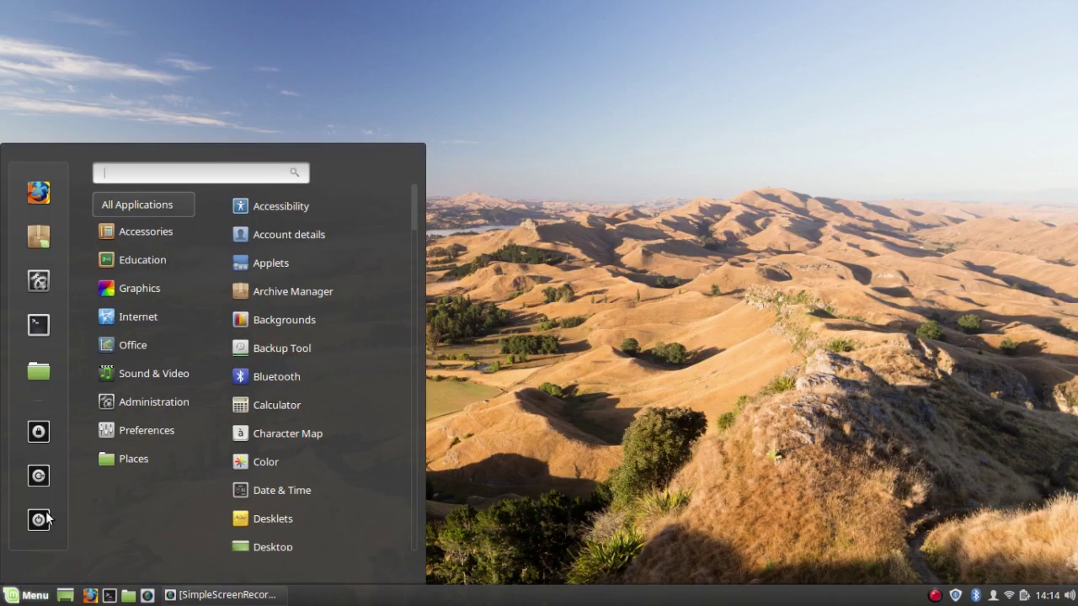
pyautogui.moveTo(131, 263)
pyautogui.moveTo(163, 234)
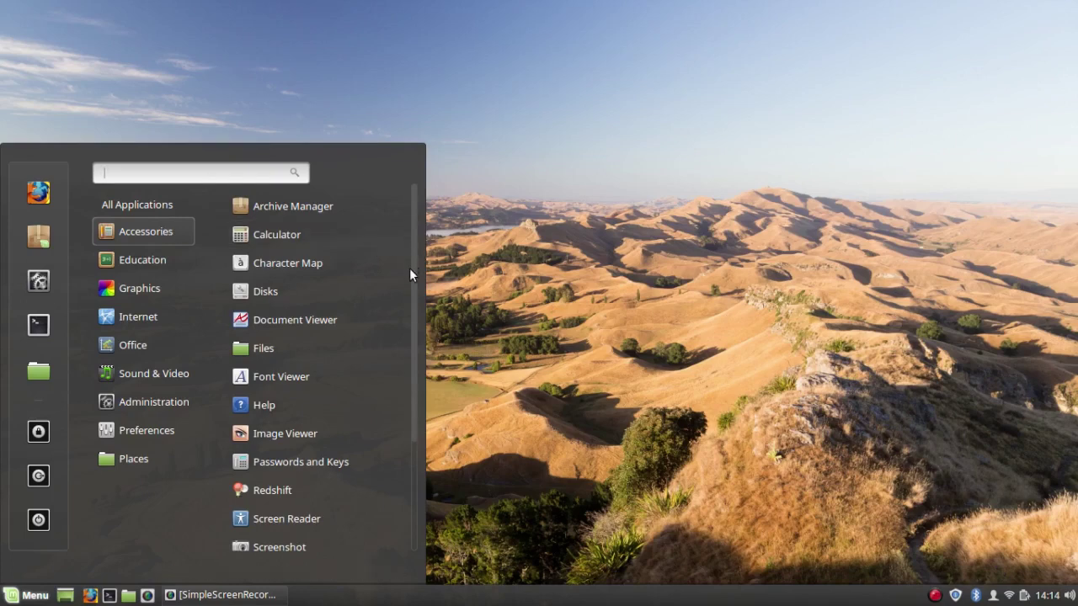
pyautogui.moveTo(416, 281); pyautogui.dragTo(406, 469)
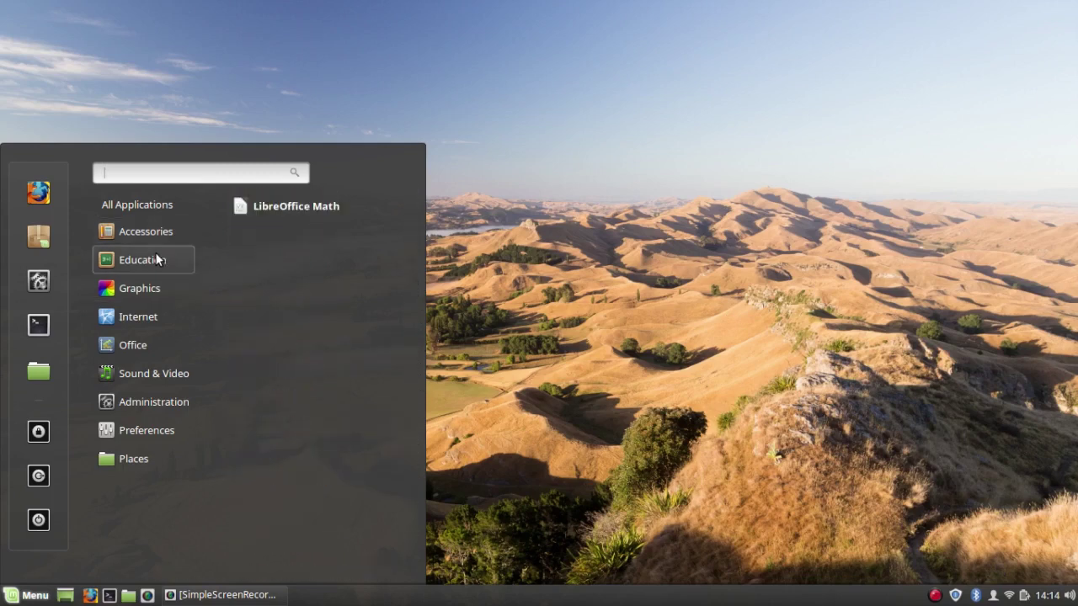
pyautogui.moveTo(155, 288)
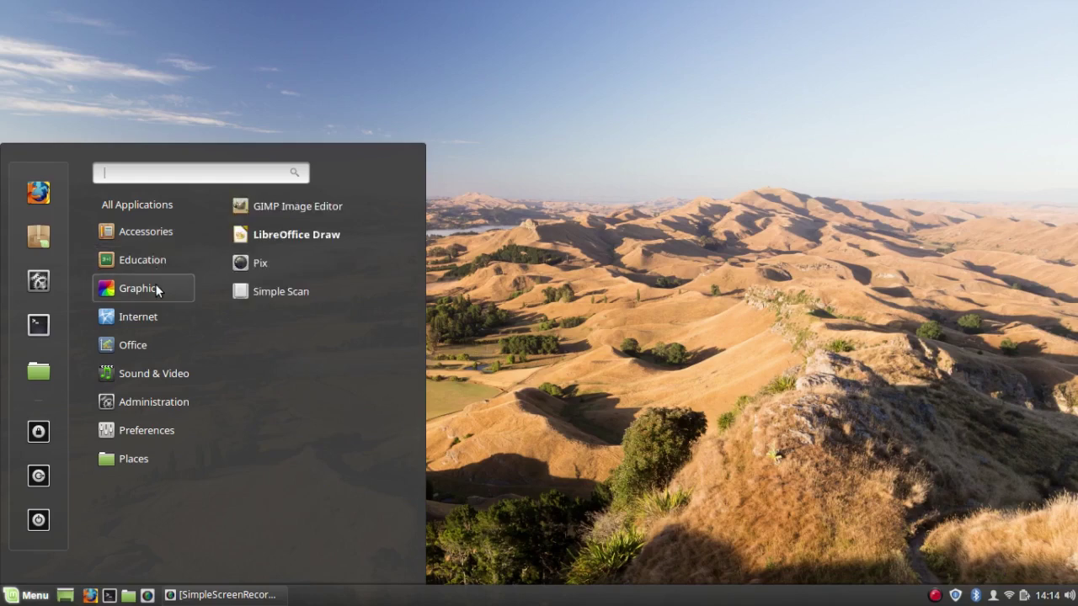
pyautogui.moveTo(154, 318)
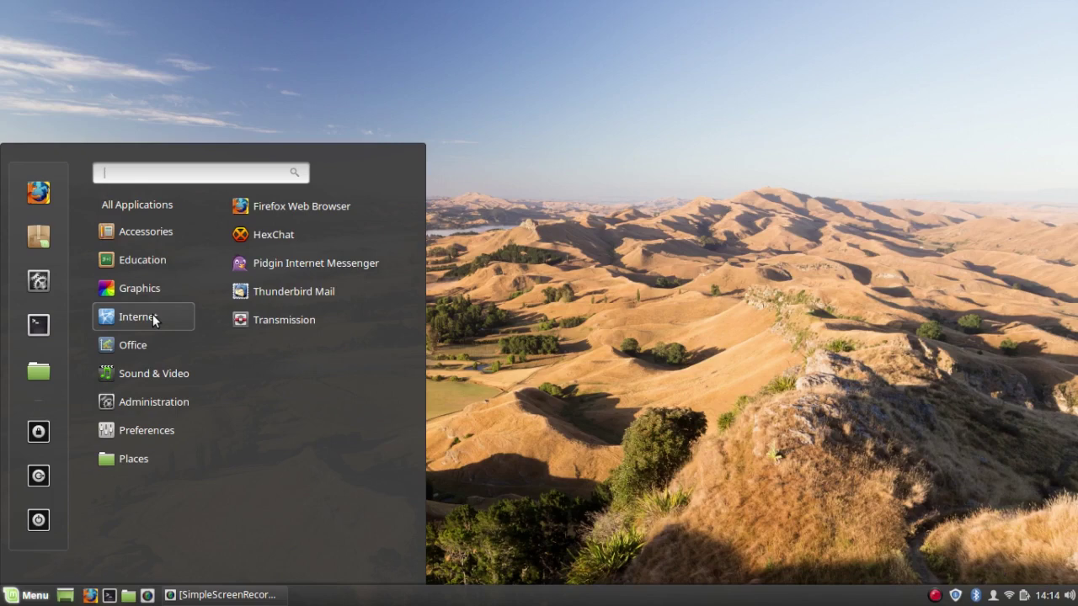
pyautogui.moveTo(149, 347)
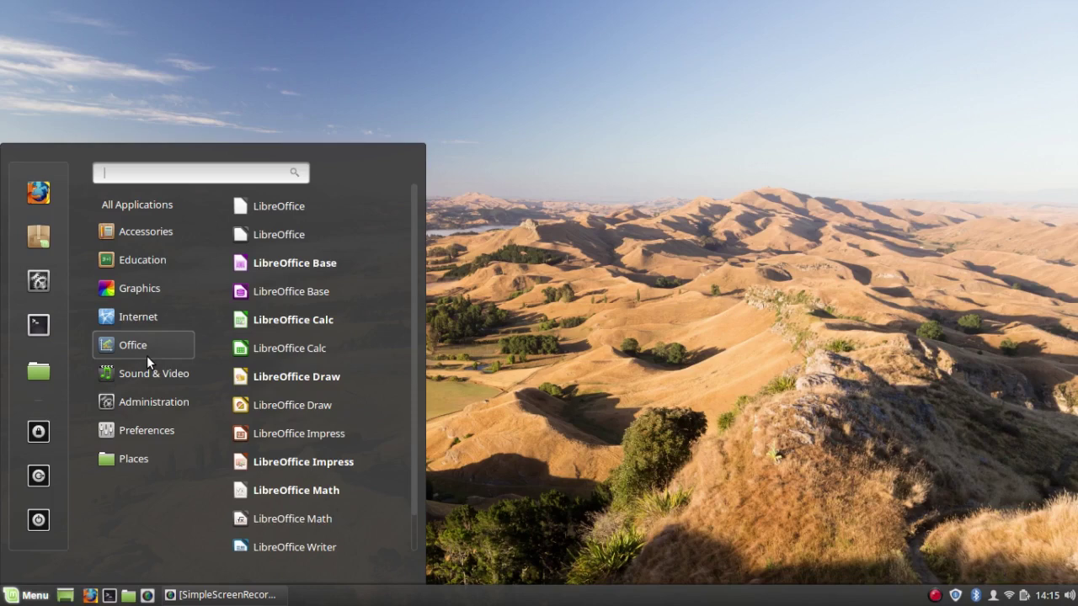
# - Look through the Sound & Video and Administration applications in the menu
pyautogui.moveTo(145, 375)
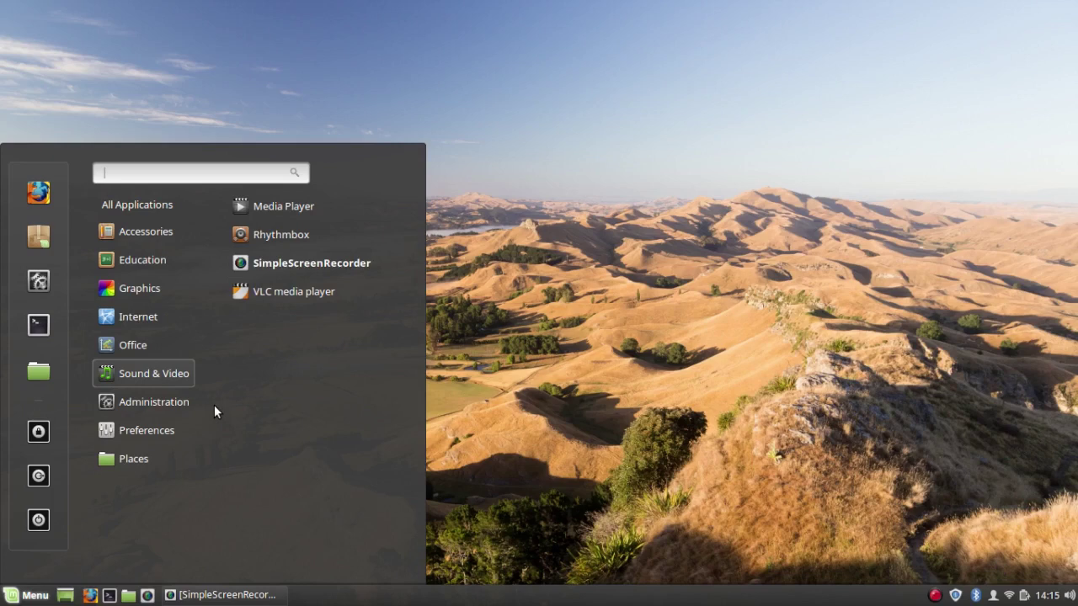
pyautogui.moveTo(156, 405)
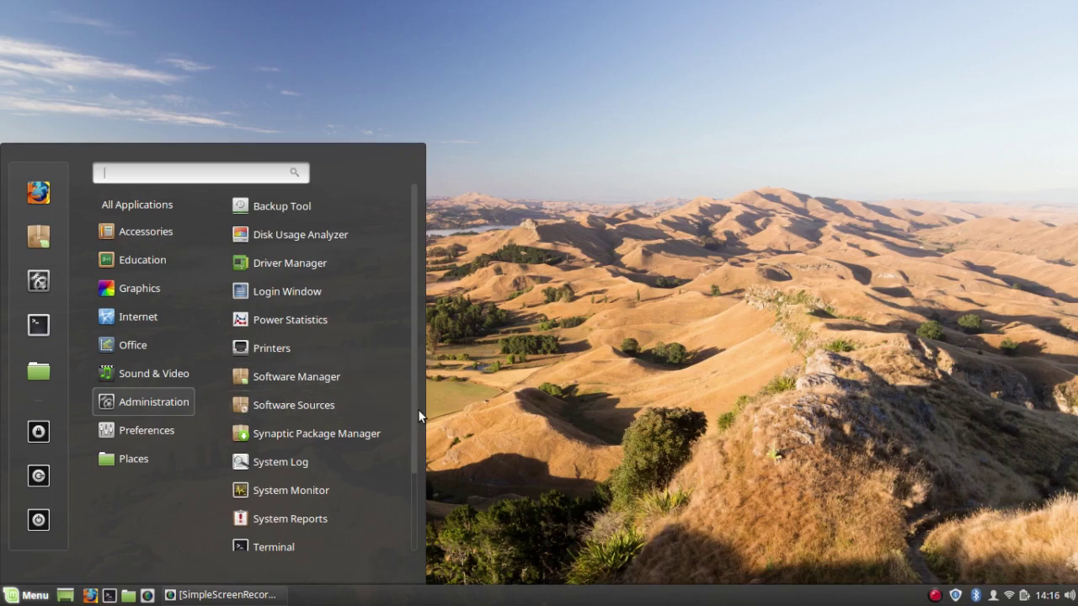
pyautogui.click(470, 409)
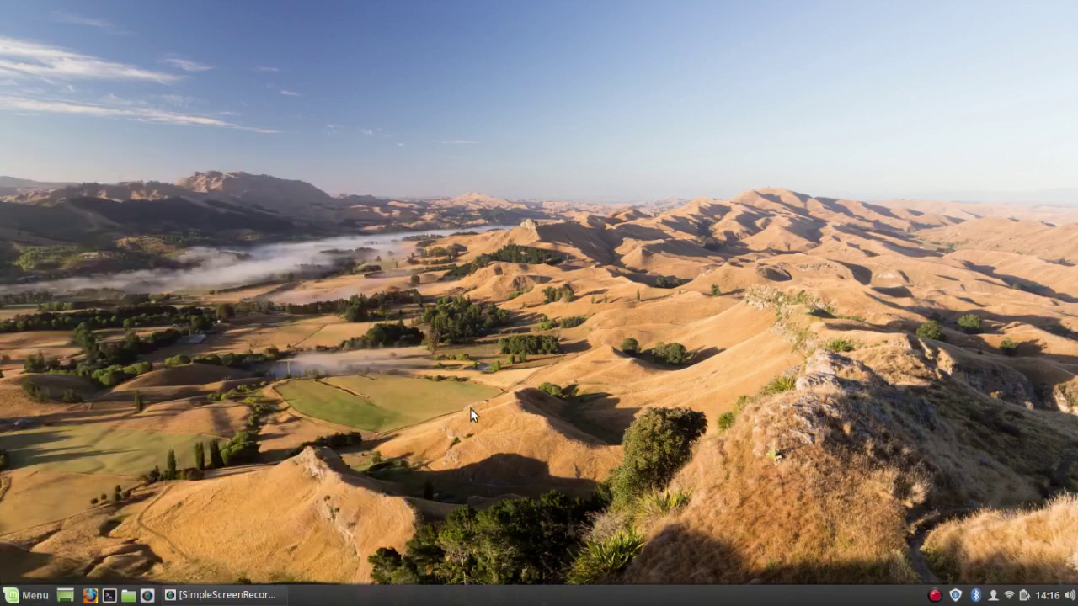